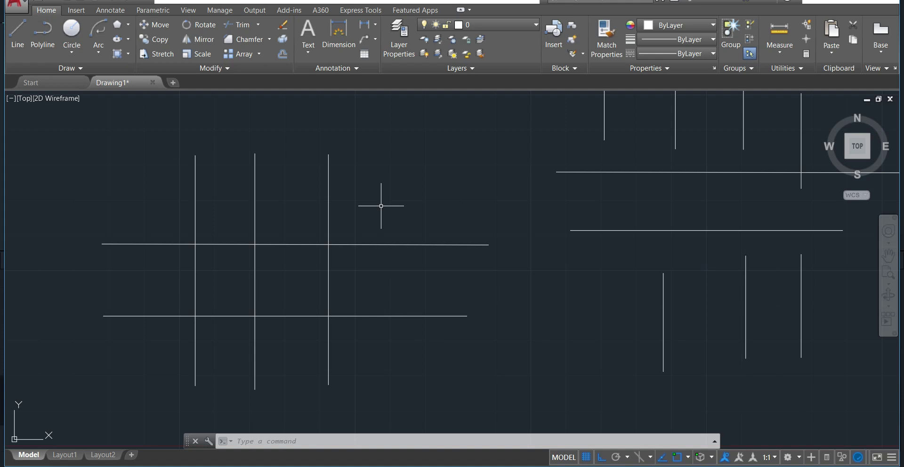
# Using all objects as cutting edges, trim the outer vertical lines above the upper horizontal line and that line's two overhanging ends.
pyautogui.click(240, 26)
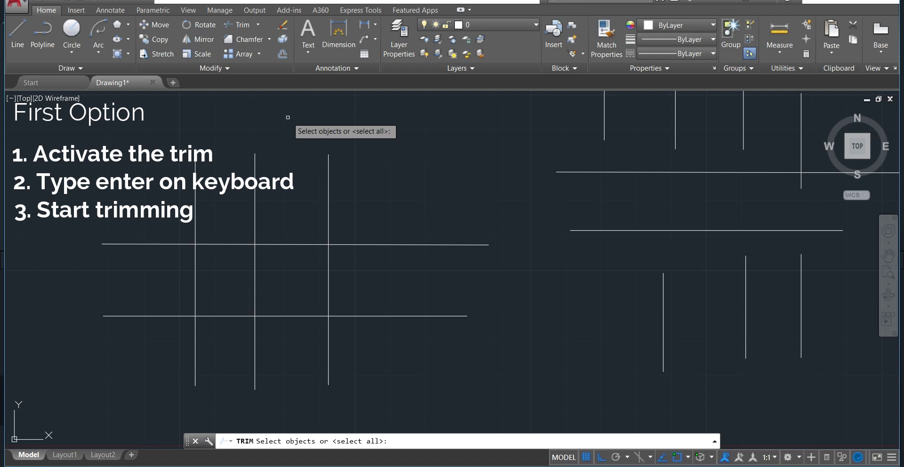
pyautogui.press('Return')
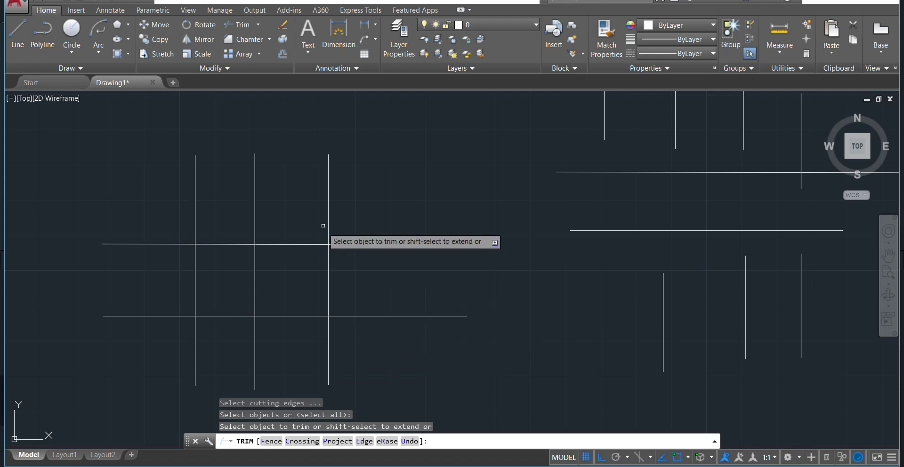
pyautogui.click(328, 185)
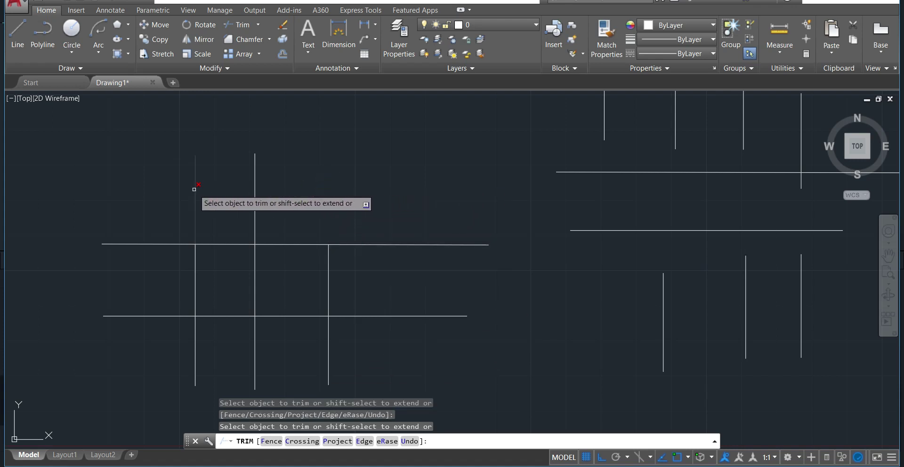
pyautogui.click(195, 187)
pyautogui.click(142, 245)
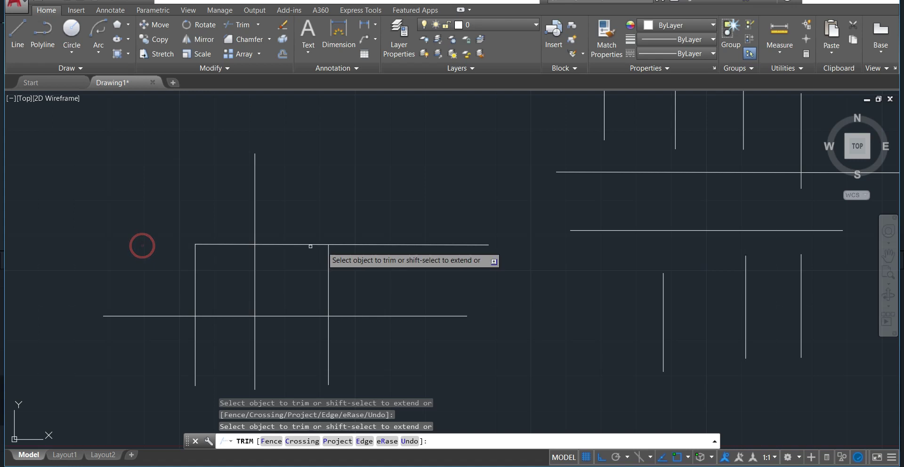
pyautogui.click(339, 244)
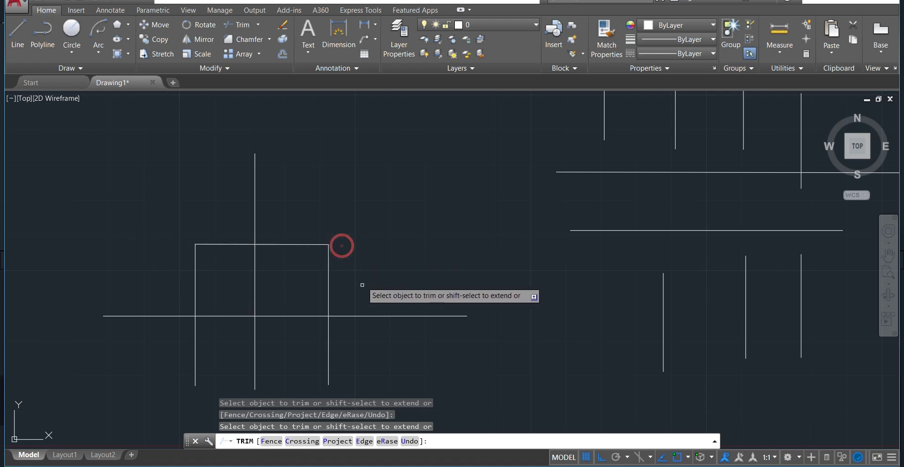
# Trim the lower horizontal line's overhanging ends and the outer vertical lines below it, and undo the whole Trim operation.
pyautogui.click(348, 315)
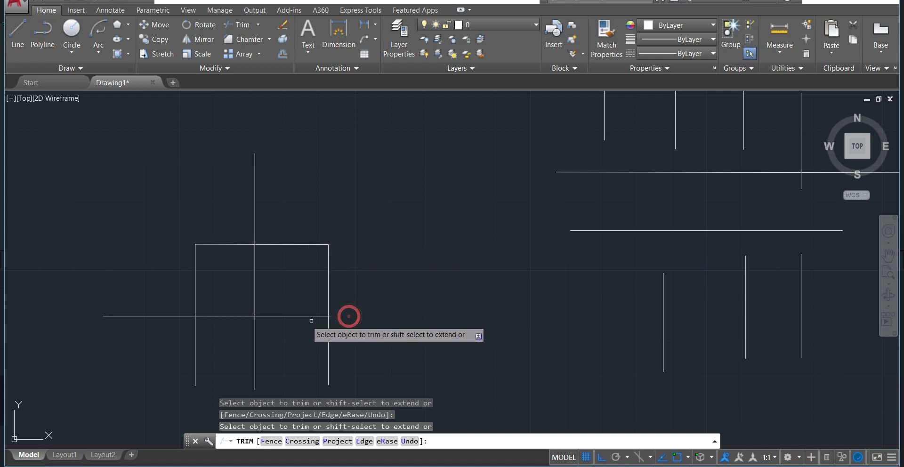
pyautogui.click(157, 317)
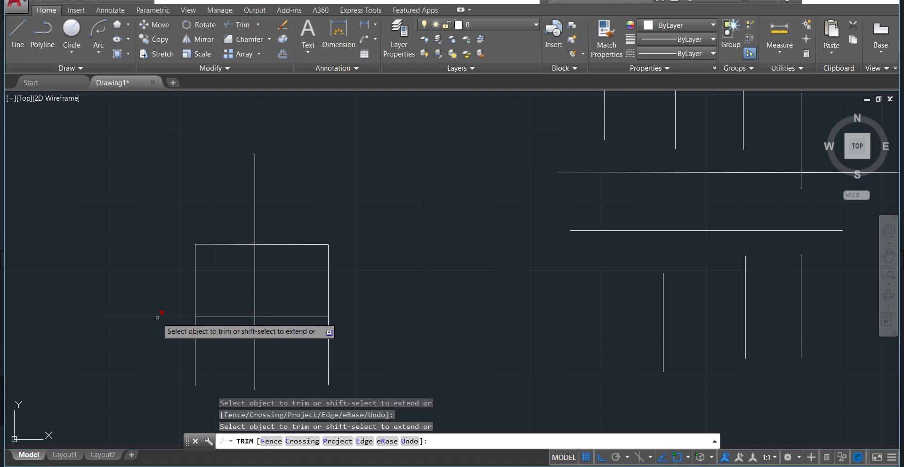
pyautogui.click(195, 346)
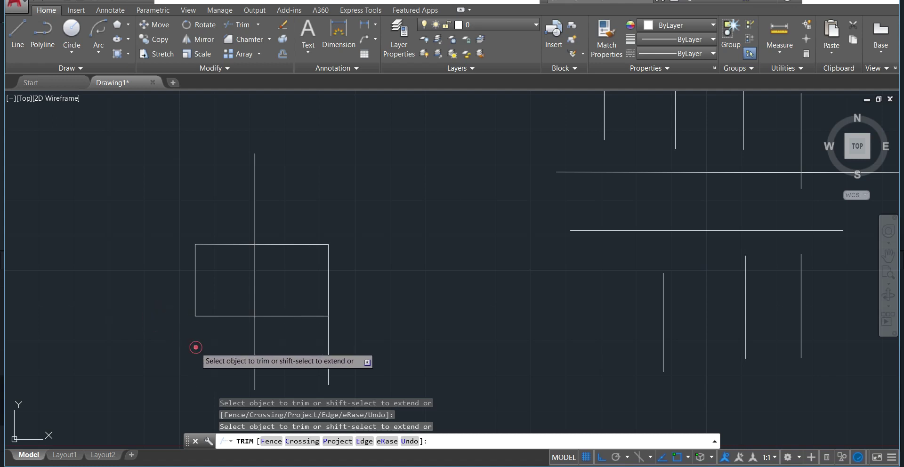
pyautogui.click(328, 347)
pyautogui.press('Return')
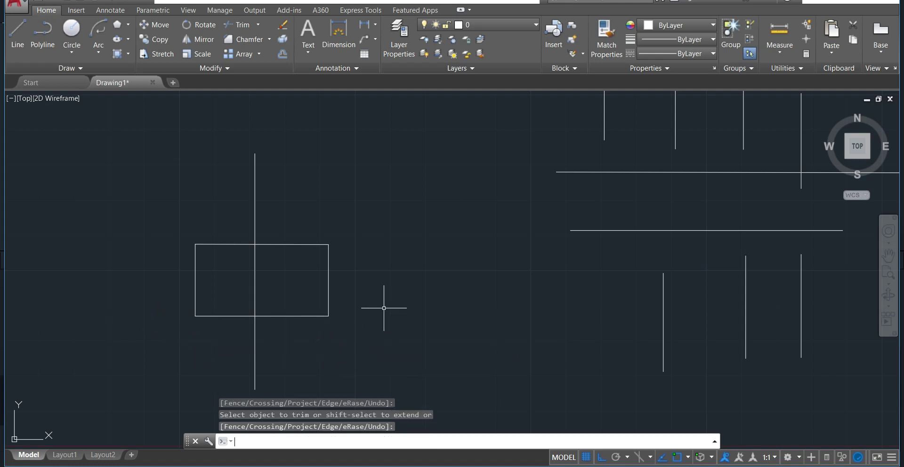
pyautogui.hotkey('ctrl', 'z')
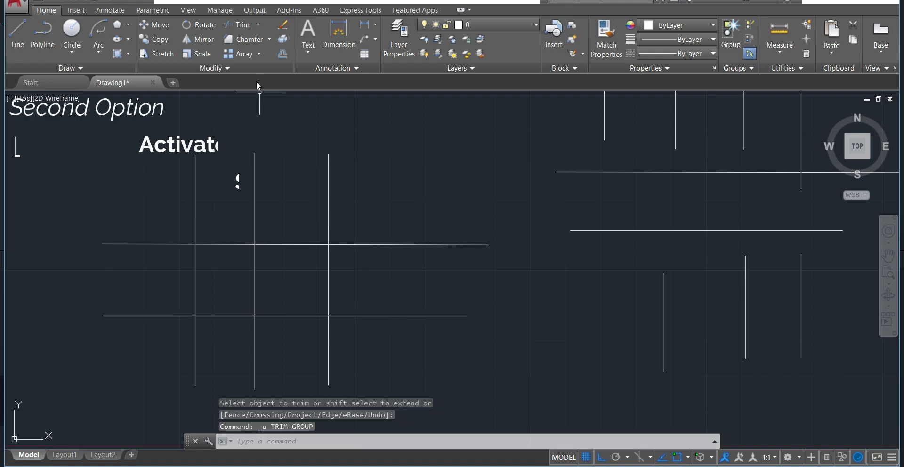
# Using only the upper horizontal line as the cutting edge, trim the two outer vertical lines above it.
pyautogui.click(238, 25)
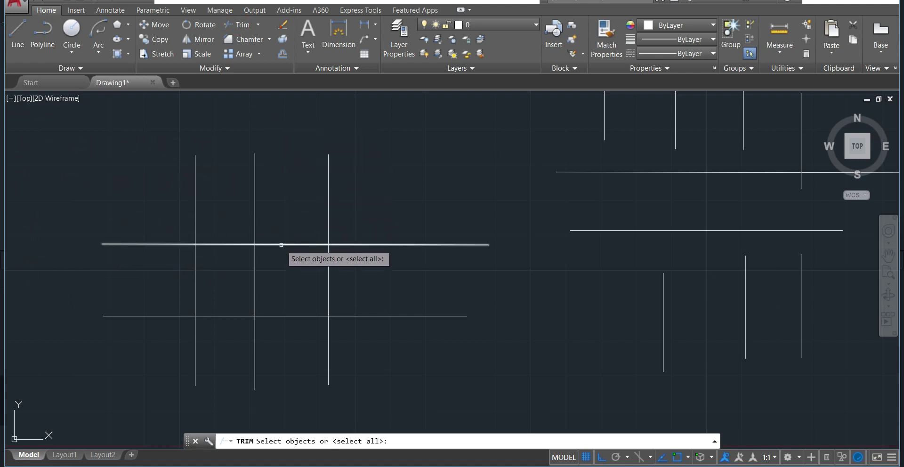
pyautogui.click(281, 244)
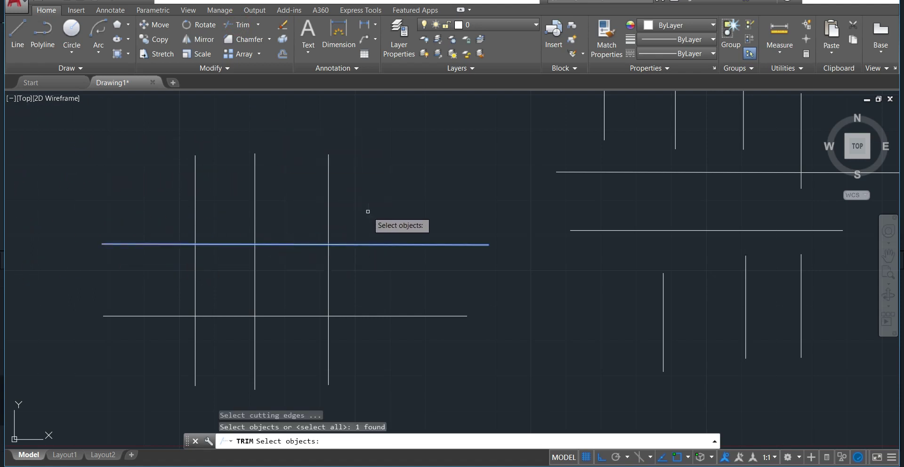
pyautogui.press('Return')
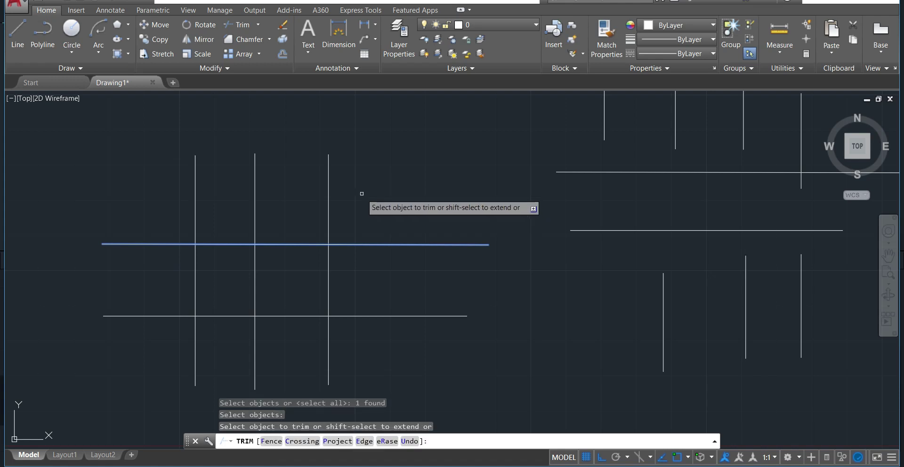
pyautogui.click(328, 194)
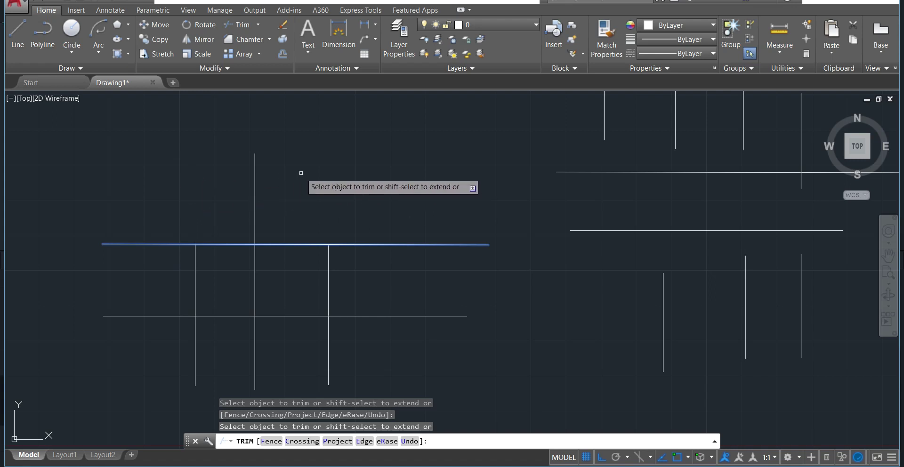
# Try to trim the two outer vertical lines below the lower horizontal line with the same single cutting edge.
pyautogui.click(322, 339)
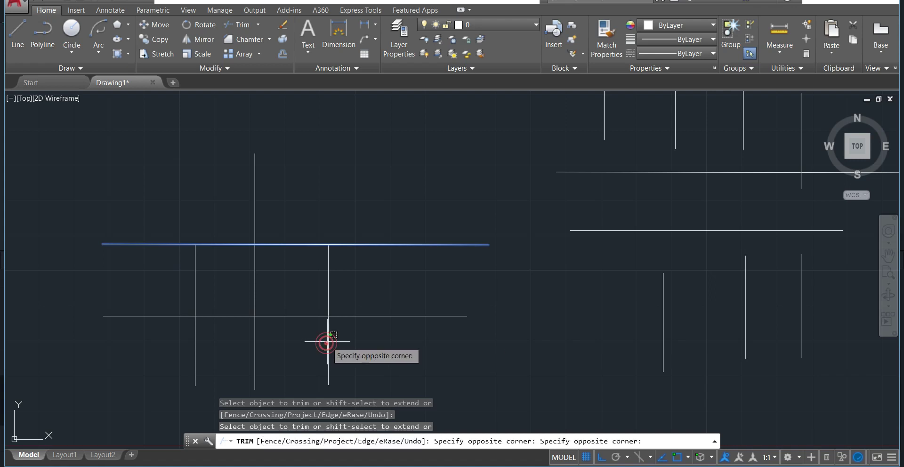
pyautogui.click(329, 333)
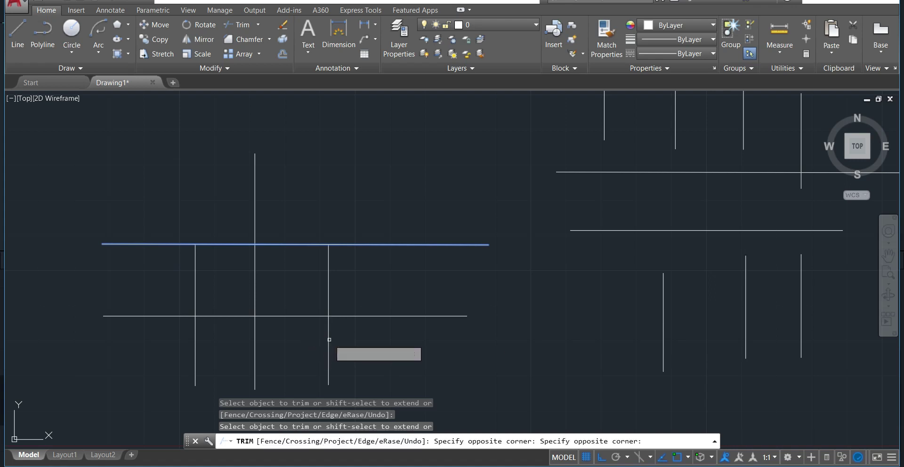
pyautogui.click(193, 354)
pyautogui.click(195, 354)
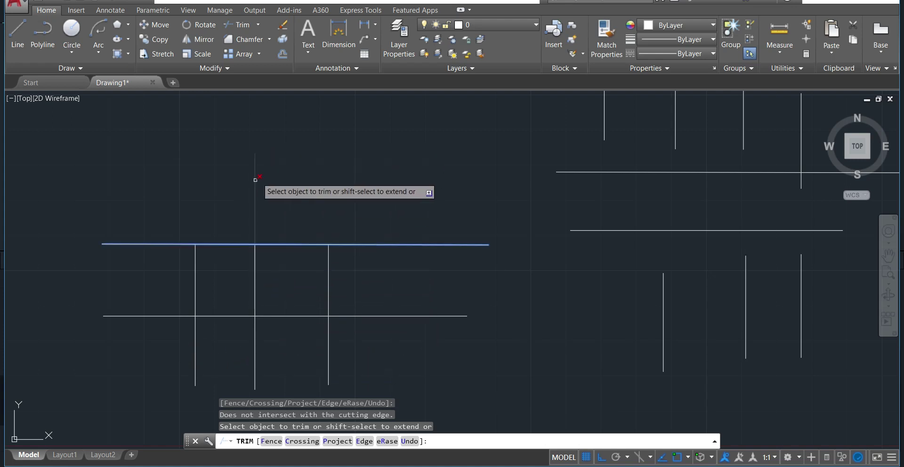
# Trim the middle vertical line below the upper horizontal cutting edge, and undo the whole Trim operation.
pyautogui.click(255, 342)
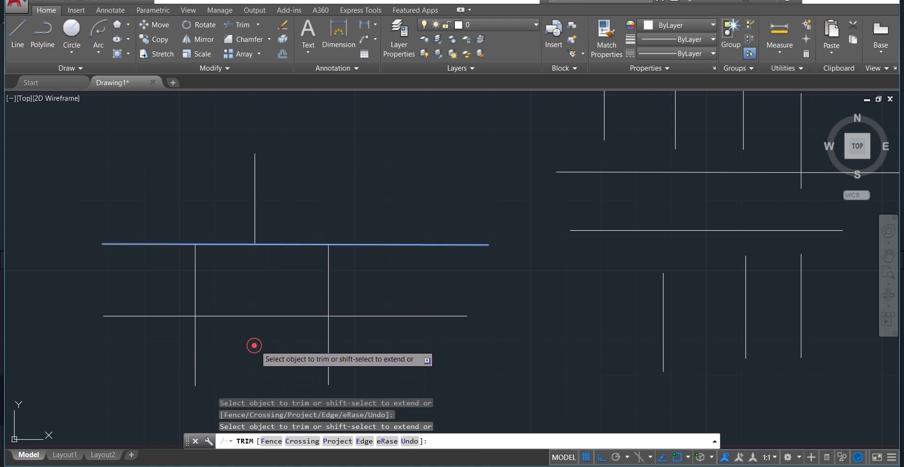
pyautogui.click(361, 316)
pyautogui.press('Return')
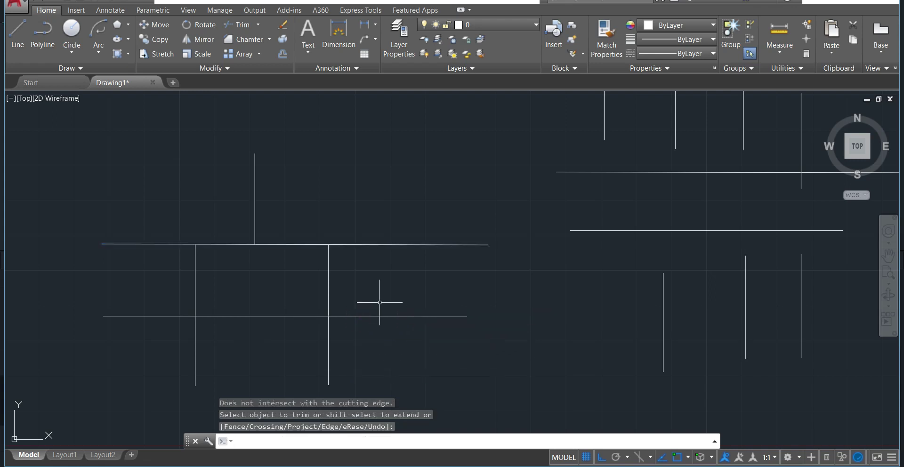
pyautogui.hotkey('ctrl', 'z')
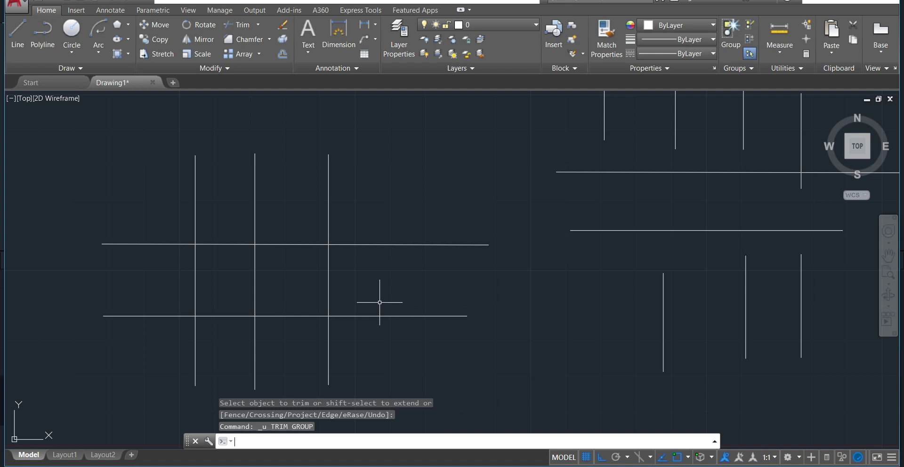
# Using all objects as boundaries, extend the two rightmost upper vertical lines of the neighbouring line group down to the lower horizontal line.
pyautogui.moveTo(529, 266)
pyautogui.mouseDown(button='middle')
pyautogui.moveTo(161, 329)
pyautogui.moveTo(157, 313)
pyautogui.moveTo(141, 333)
pyautogui.mouseUp(button='middle')
pyautogui.scroll(2, 158, 313)
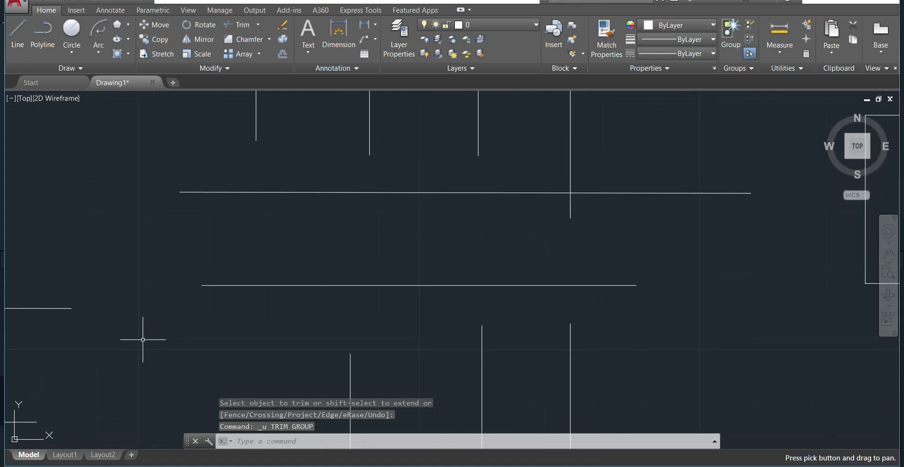
pyautogui.scroll(-2, 143, 334)
pyautogui.moveTo(456, 309); pyautogui.dragTo(464, 288, button='middle')
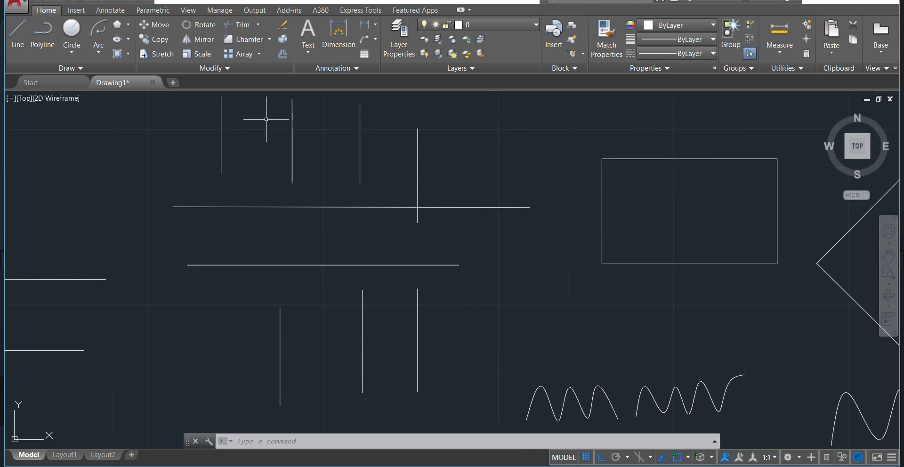
pyautogui.click(258, 24)
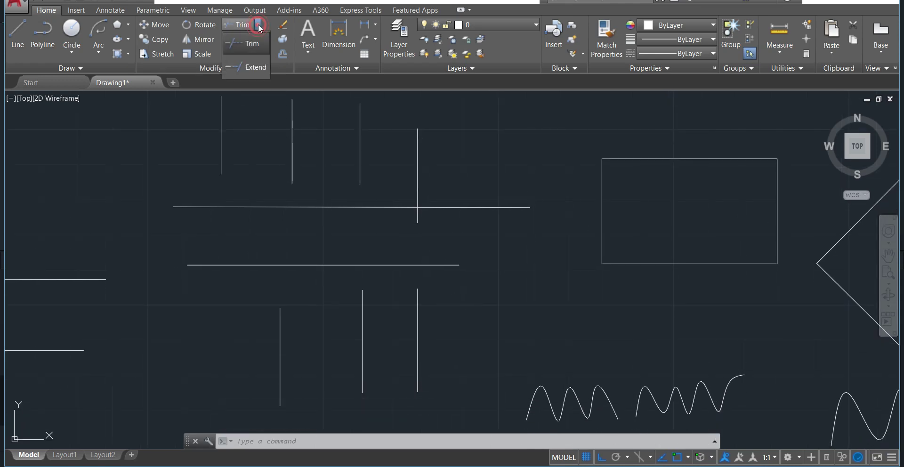
pyautogui.click(249, 68)
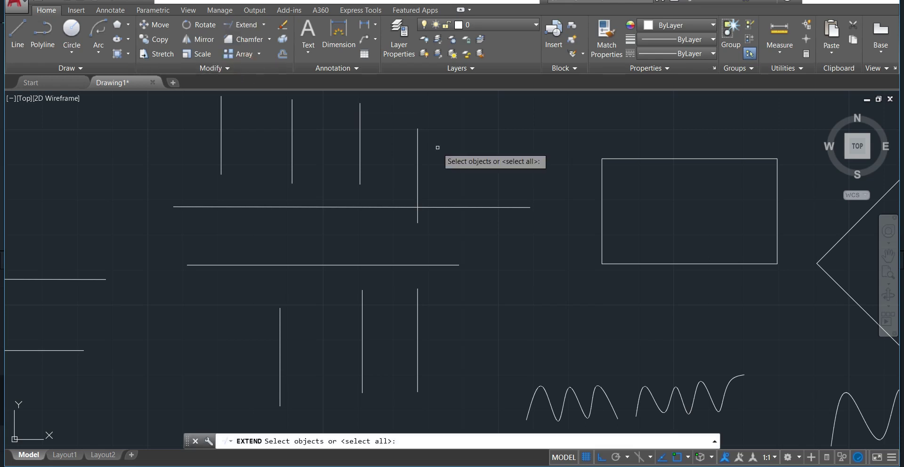
pyautogui.press('Return')
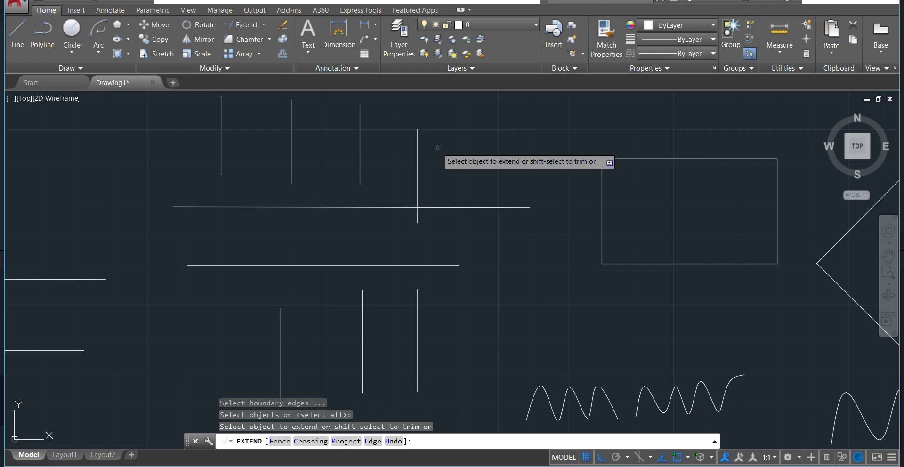
pyautogui.click(417, 214)
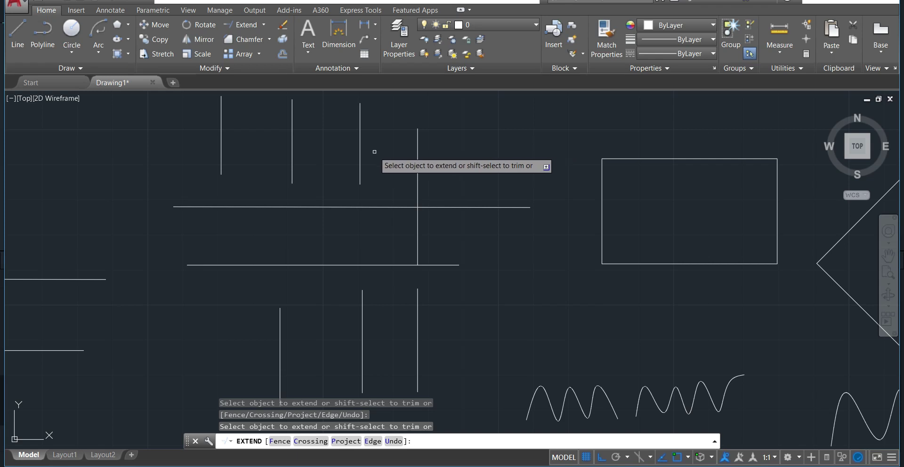
pyautogui.click(361, 136)
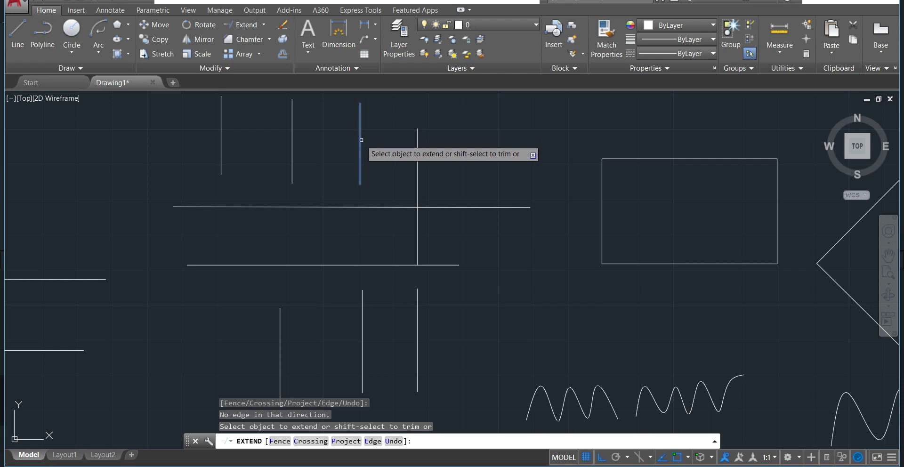
pyautogui.click(360, 176)
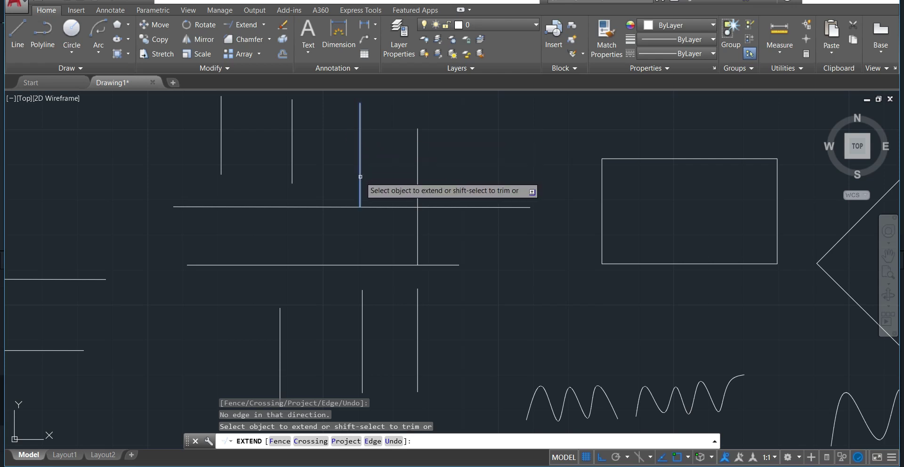
pyautogui.click(360, 194)
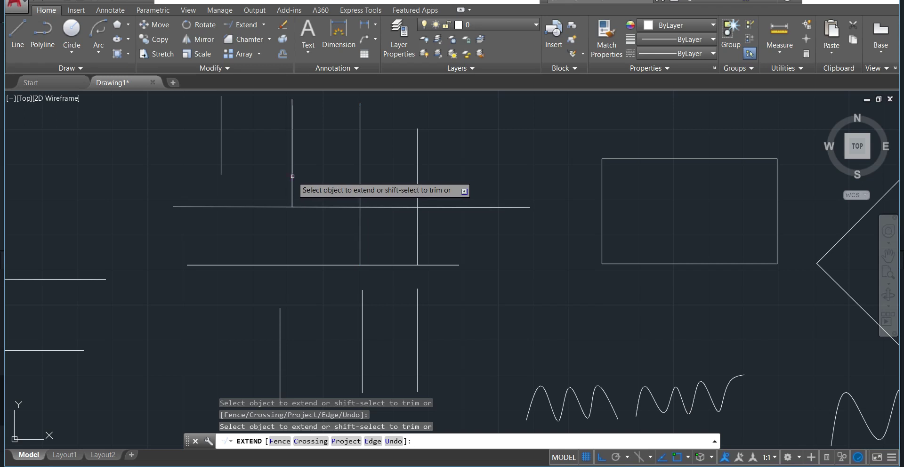
# Extend the two leftmost upper vertical lines down to the lower horizontal line.
pyautogui.click(295, 115)
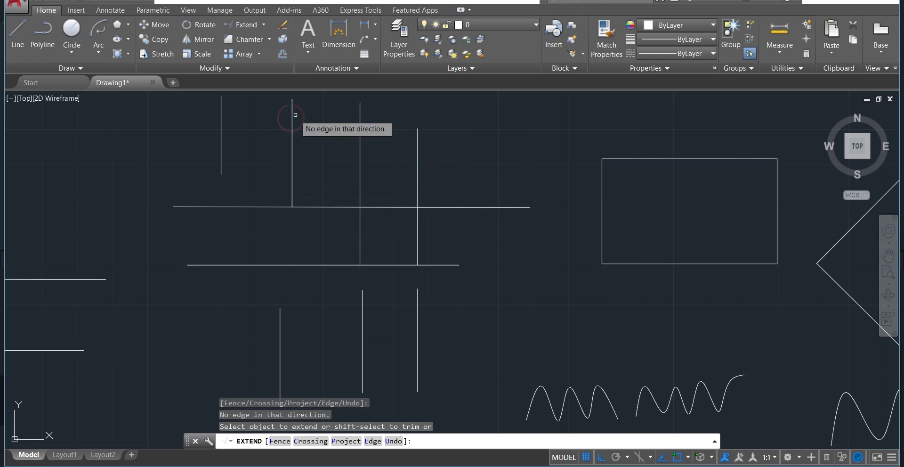
pyautogui.click(292, 194)
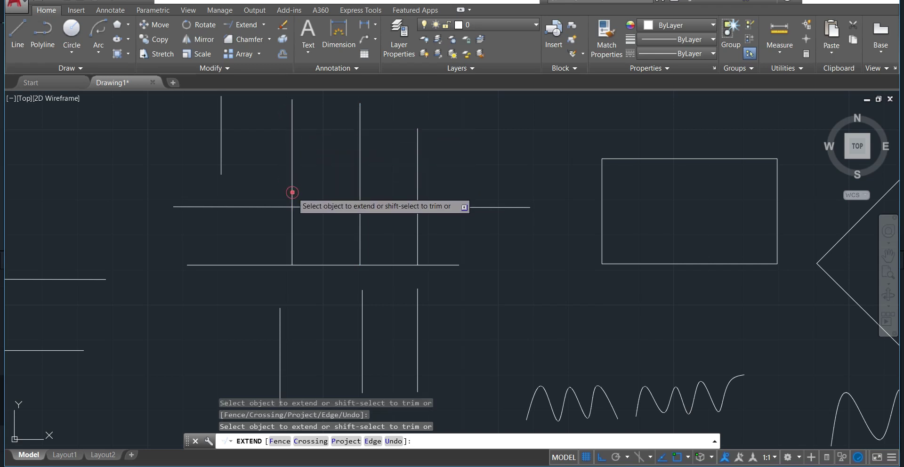
pyautogui.click(221, 162)
pyautogui.click(221, 194)
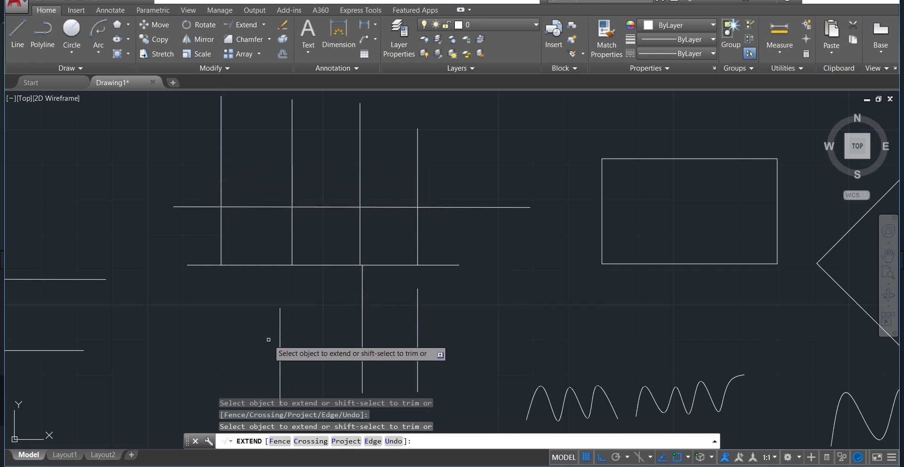
# Extend the remaining vertical lines below up to the lower horizontal line, and undo the whole Extend operation.
pyautogui.click(280, 324)
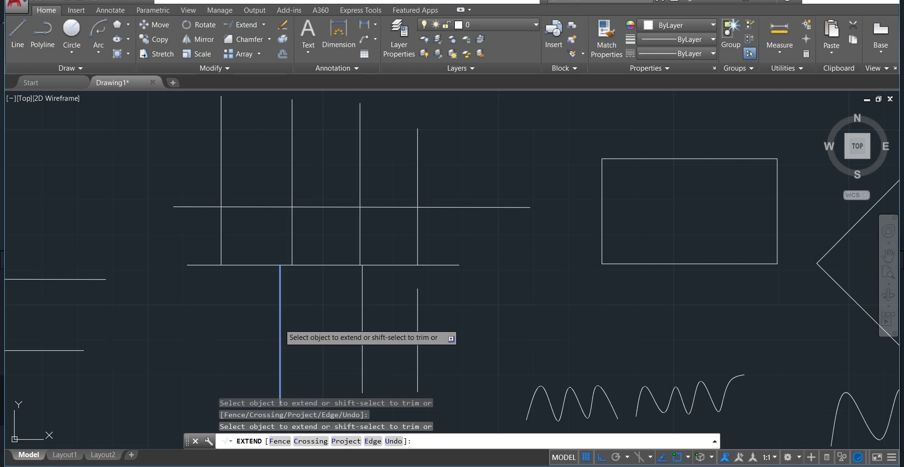
pyautogui.click(416, 317)
pyautogui.press('Return')
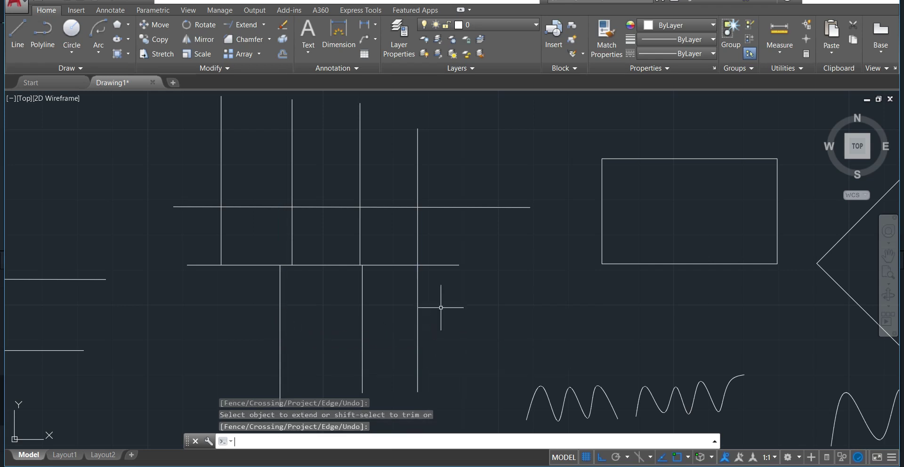
pyautogui.hotkey('ctrl', 'z')
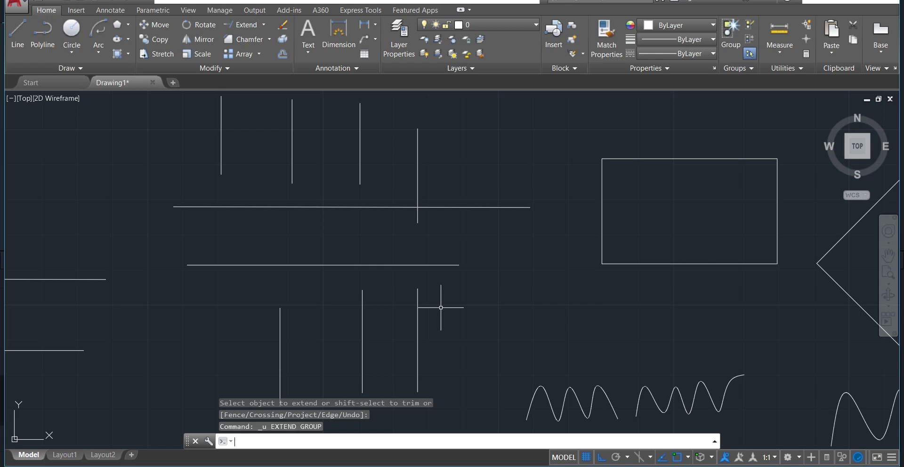
# Using only the lower horizontal line as the boundary, extend the four upper vertical lines down to it.
pyautogui.click(240, 25)
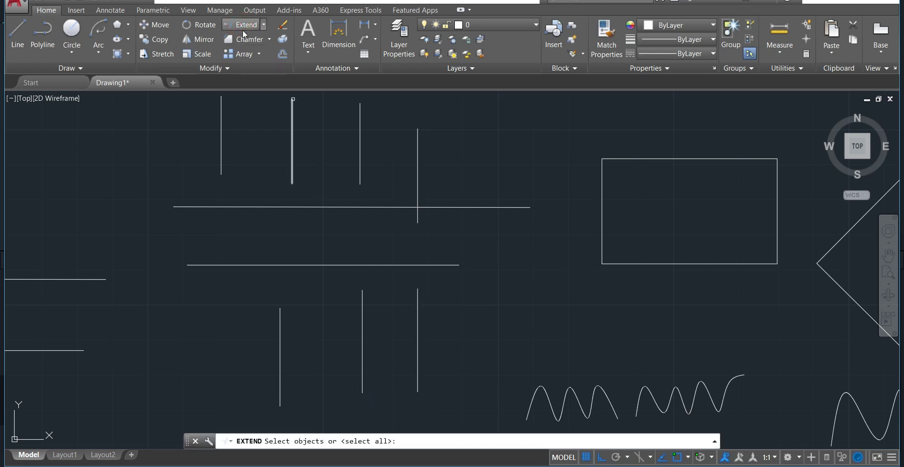
pyautogui.click(363, 264)
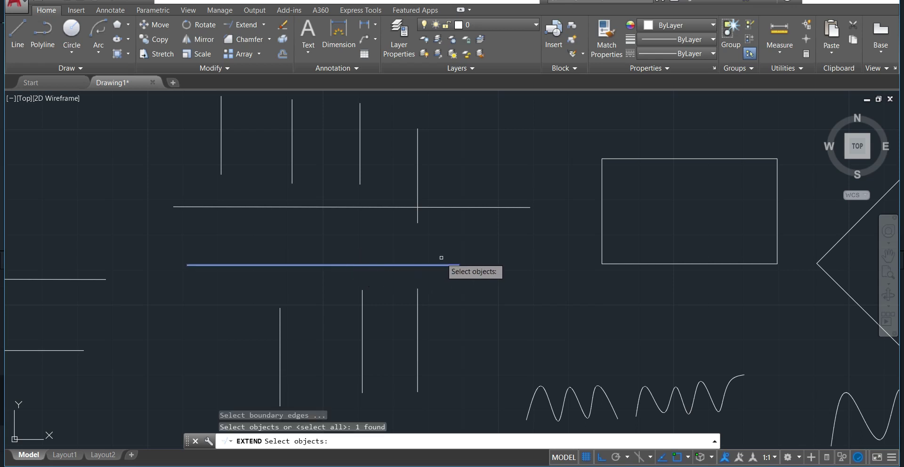
pyautogui.press('Return')
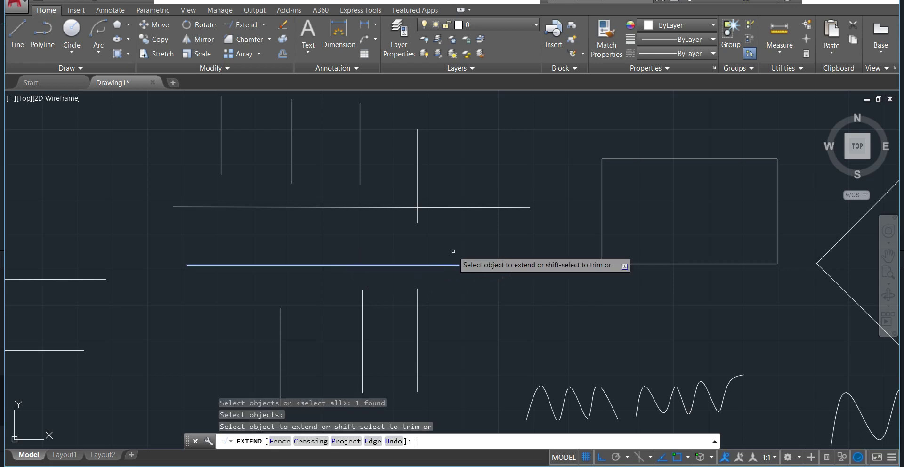
pyautogui.click(358, 179)
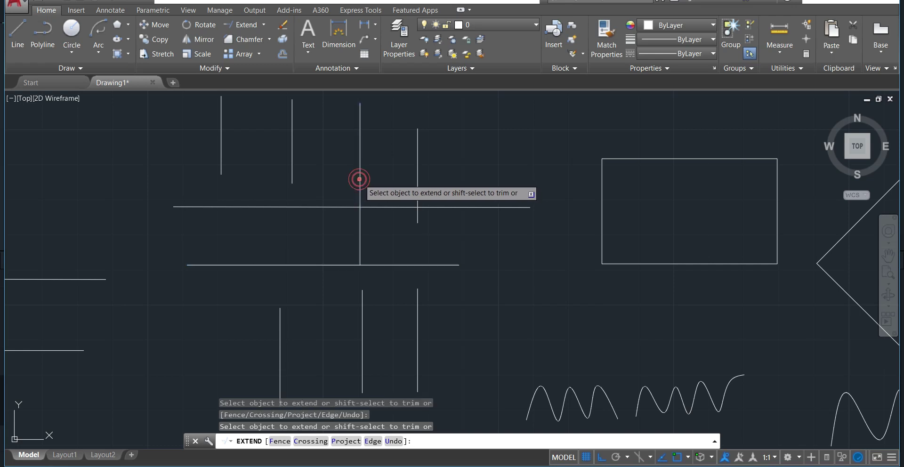
pyautogui.click(292, 177)
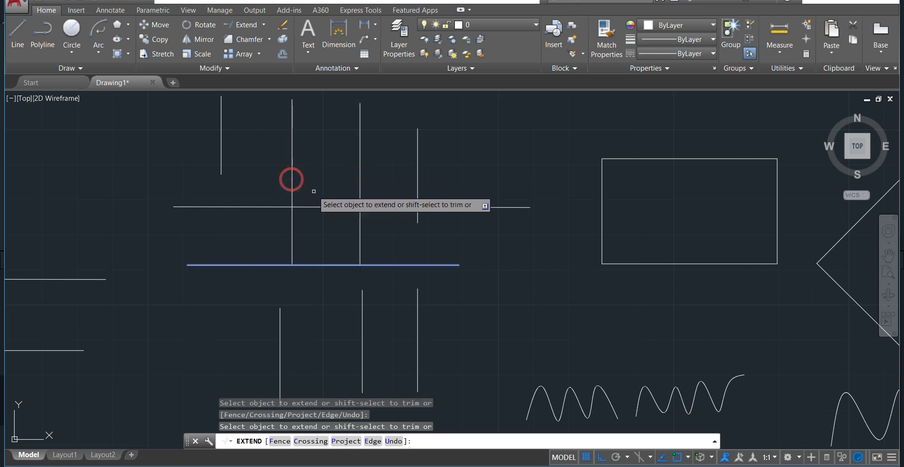
pyautogui.click(416, 213)
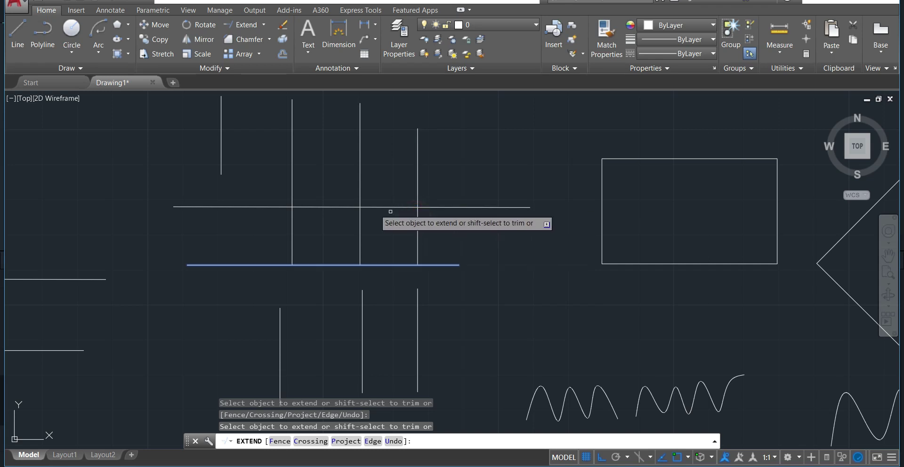
pyautogui.click(222, 164)
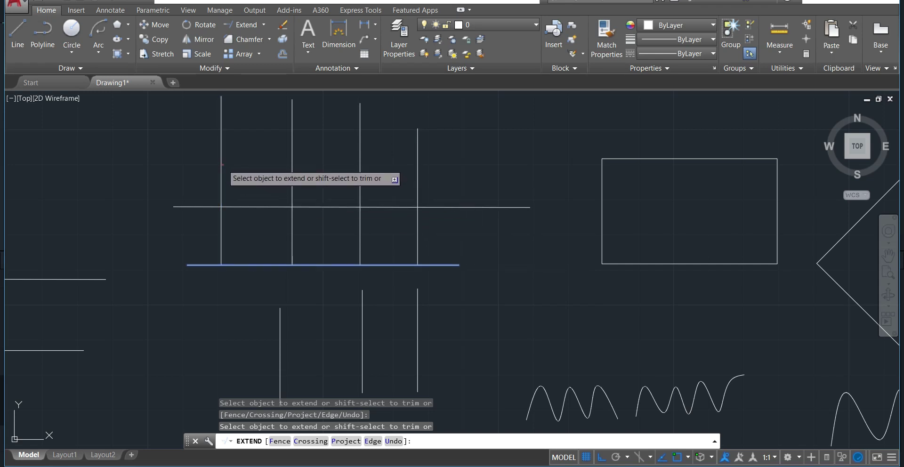
# Extend the three vertical lines below up to the lower horizontal line, and undo the whole Extend operation.
pyautogui.click(281, 338)
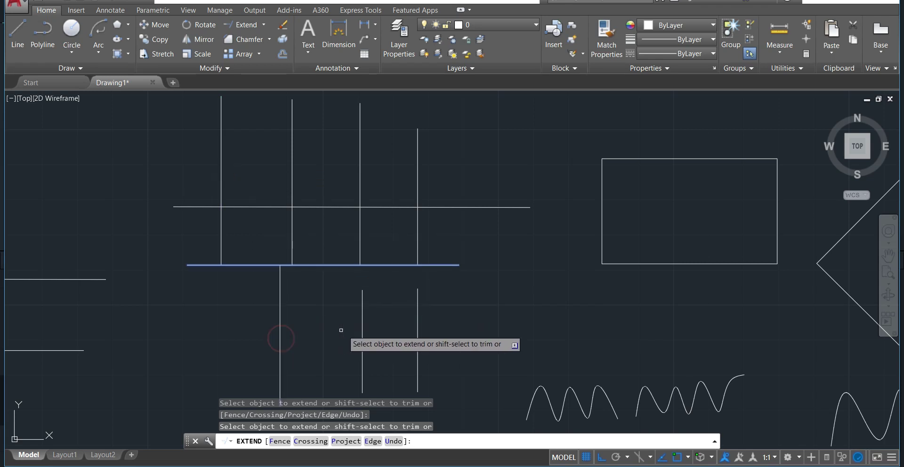
pyautogui.click(363, 317)
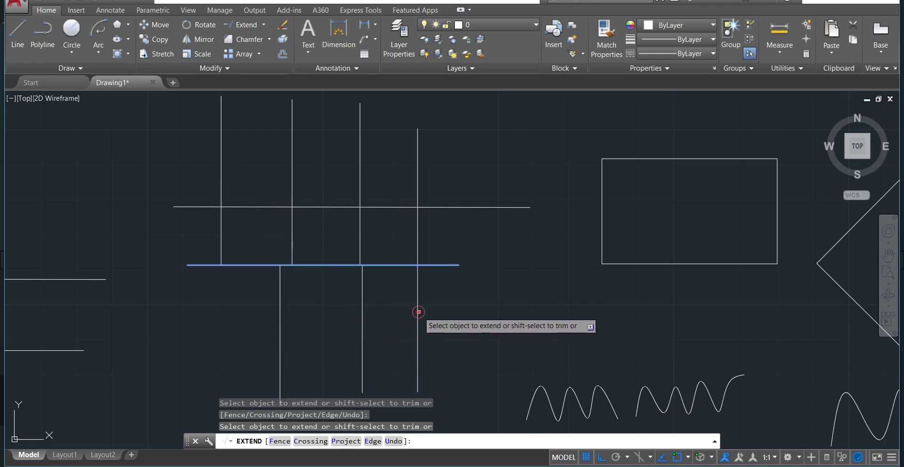
pyautogui.press('Return')
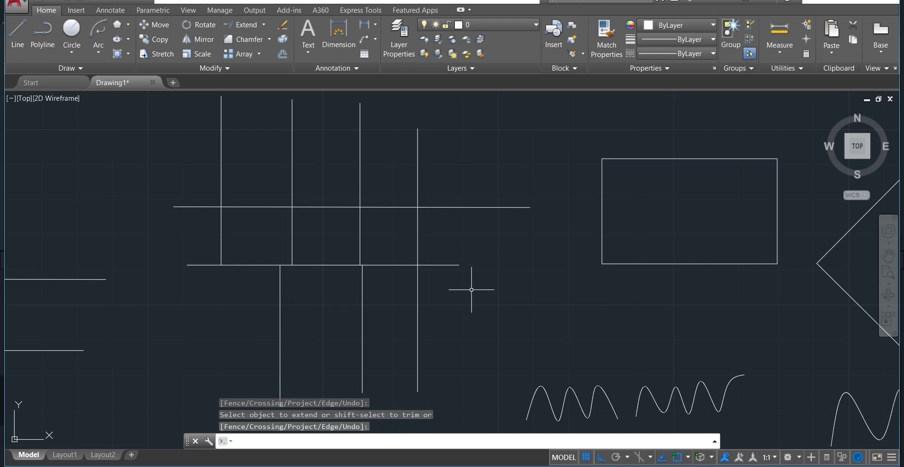
pyautogui.hotkey('ctrl', 'z')
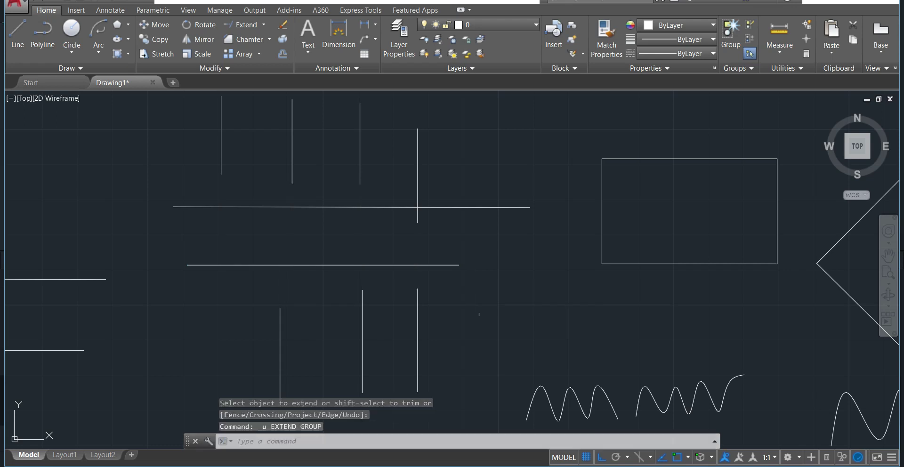
# Fillet the rectangle's lower-left corner with a radius of 6.
pyautogui.moveTo(571, 250)
pyautogui.mouseDown(button='middle')
pyautogui.moveTo(296, 246)
pyautogui.moveTo(272, 237)
pyautogui.mouseUp(button='middle')
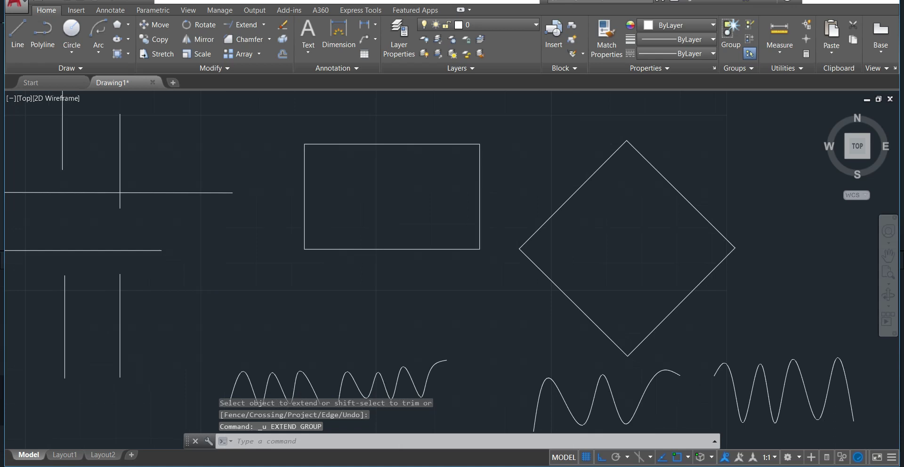
pyautogui.click(268, 40)
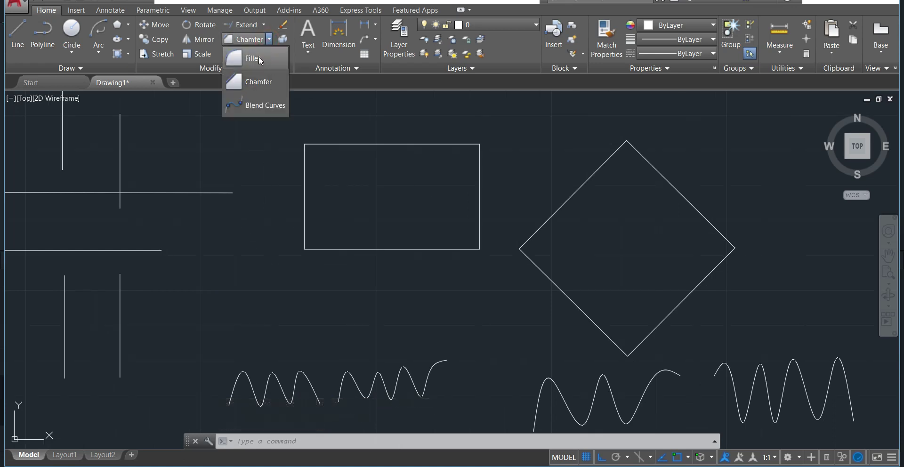
pyautogui.click(259, 56)
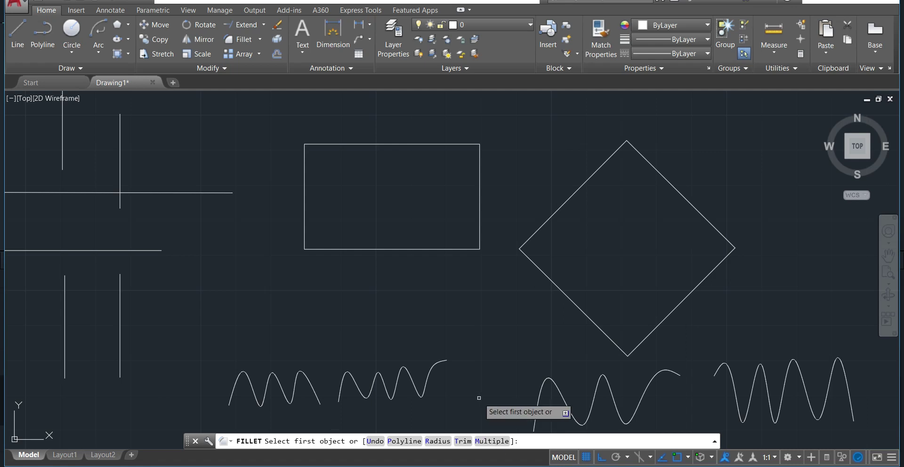
pyautogui.click(437, 441)
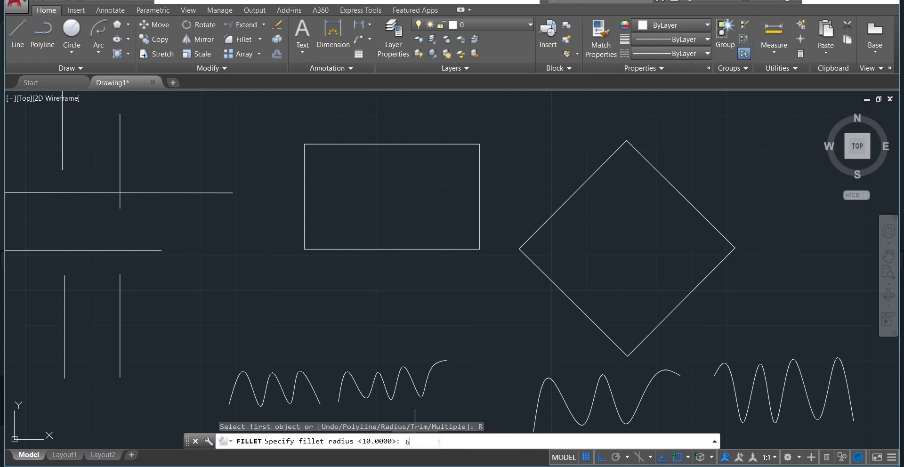
pyautogui.press('Return')
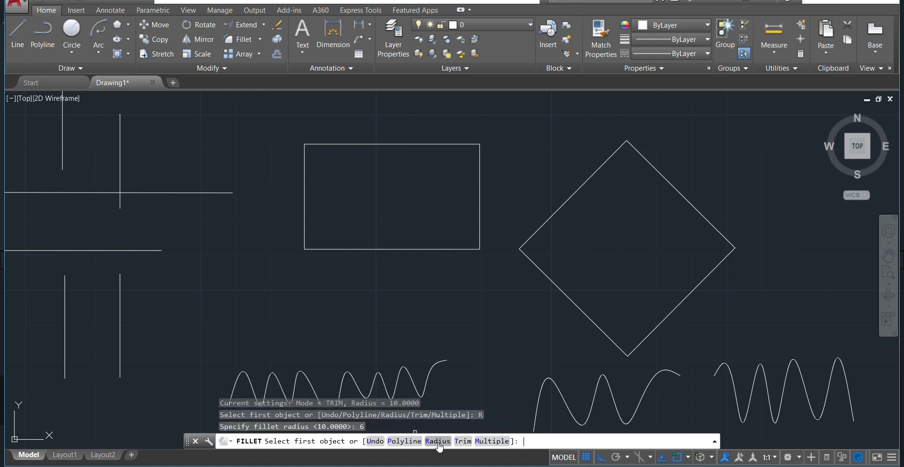
pyautogui.click(301, 222)
pyautogui.click(332, 248)
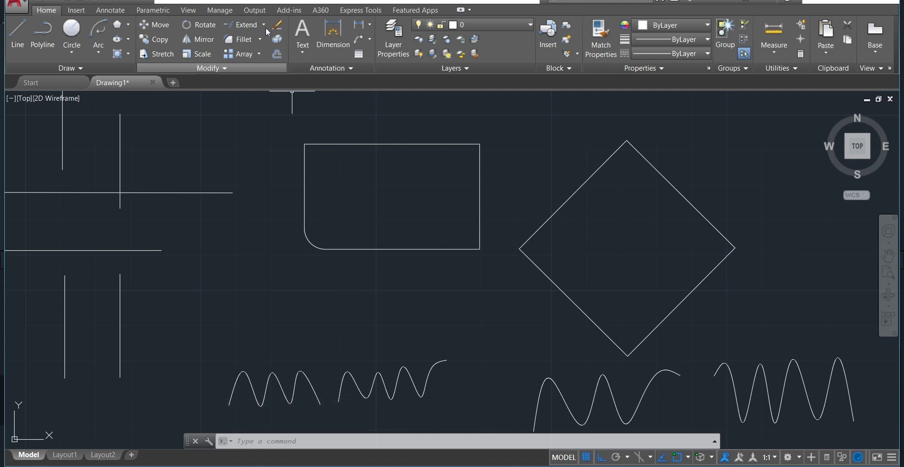
# Start a Fillet with radius 6 and the Multiple option, and round the rectangle's lower-right corner.
pyautogui.click(237, 40)
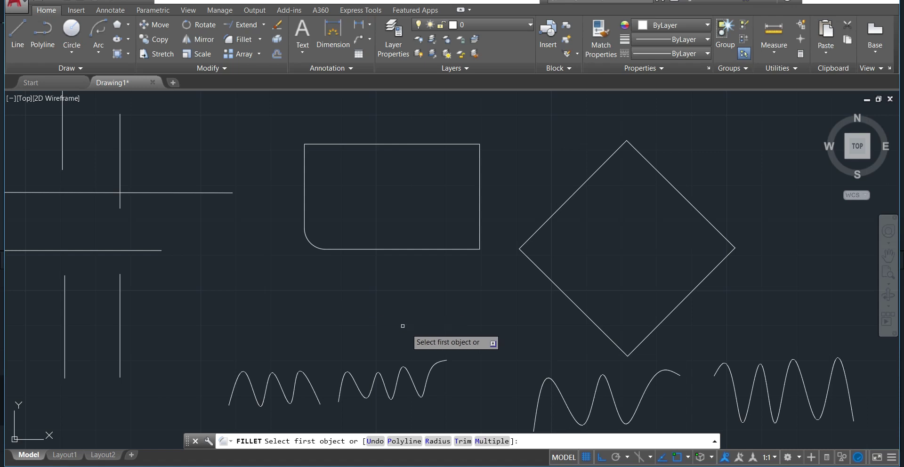
pyautogui.click(437, 441)
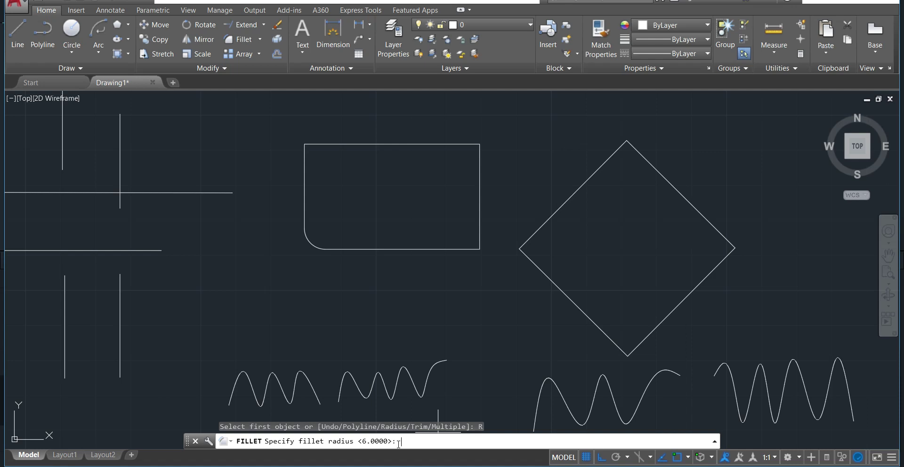
pyautogui.press('Return')
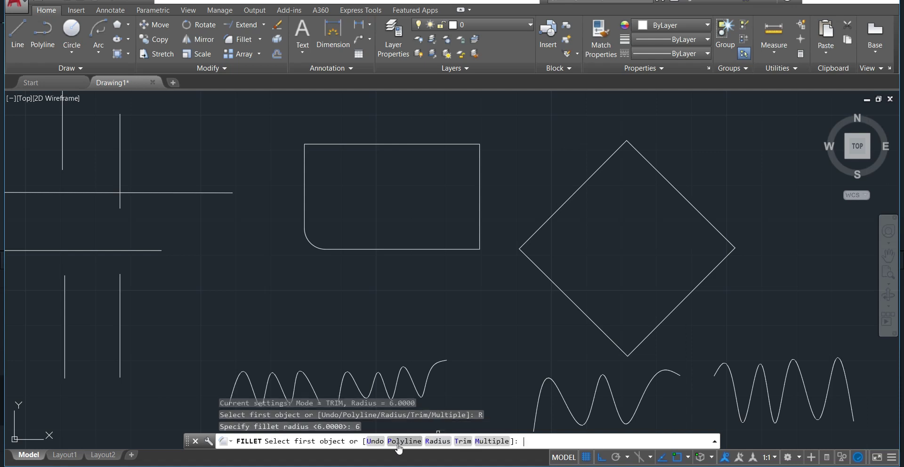
pyautogui.click(492, 441)
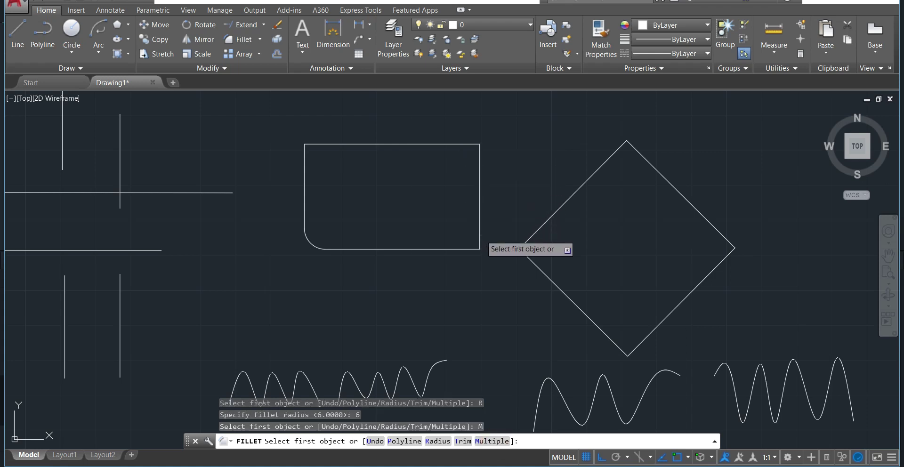
pyautogui.click(477, 227)
pyautogui.click(462, 248)
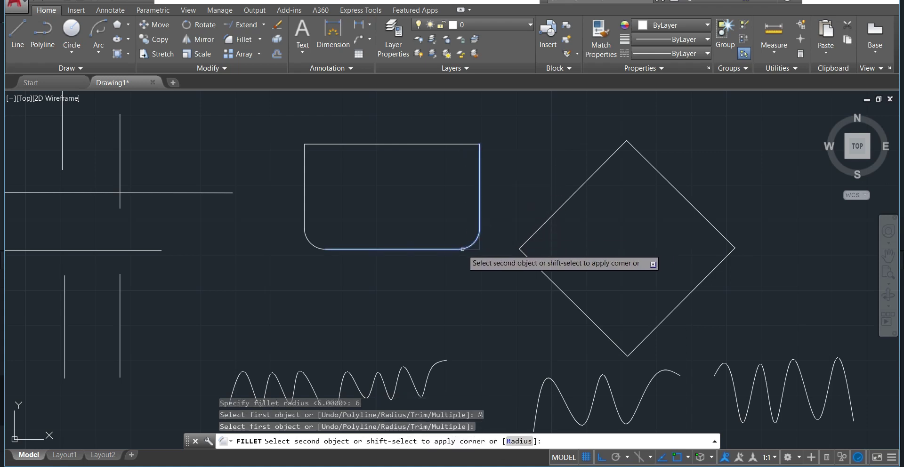
# Round the rectangle's upper-right and upper-left corners in the same Fillet, and undo the whole multiple-corner operation.
pyautogui.click(462, 146)
pyautogui.click(461, 146)
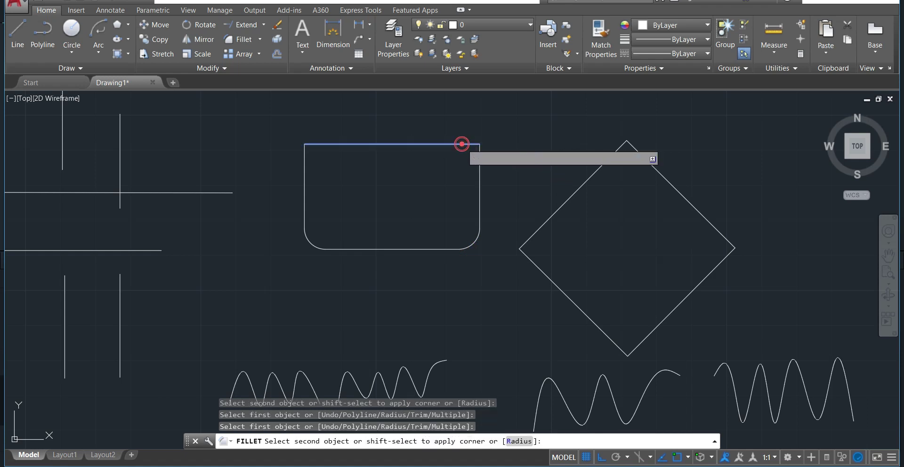
pyautogui.click(478, 166)
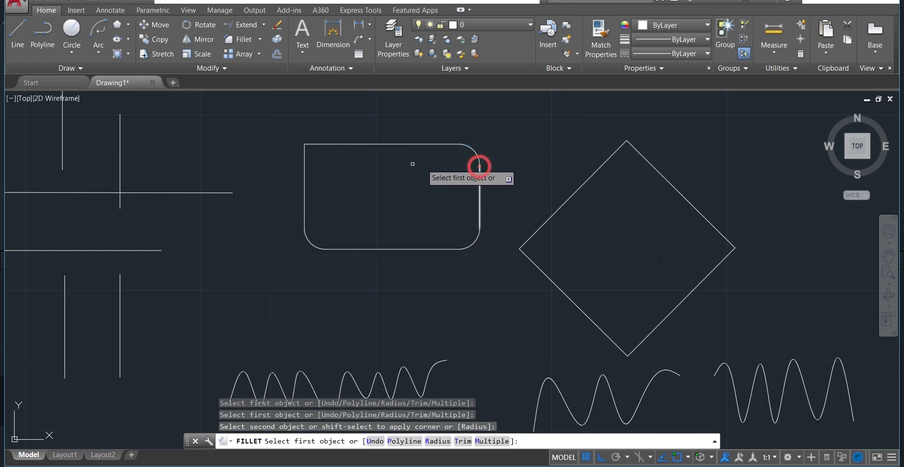
pyautogui.click(324, 144)
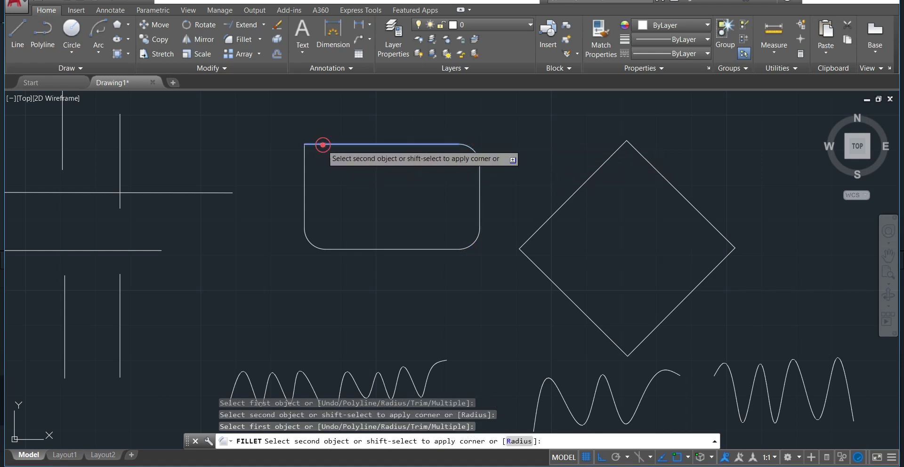
pyautogui.click(305, 167)
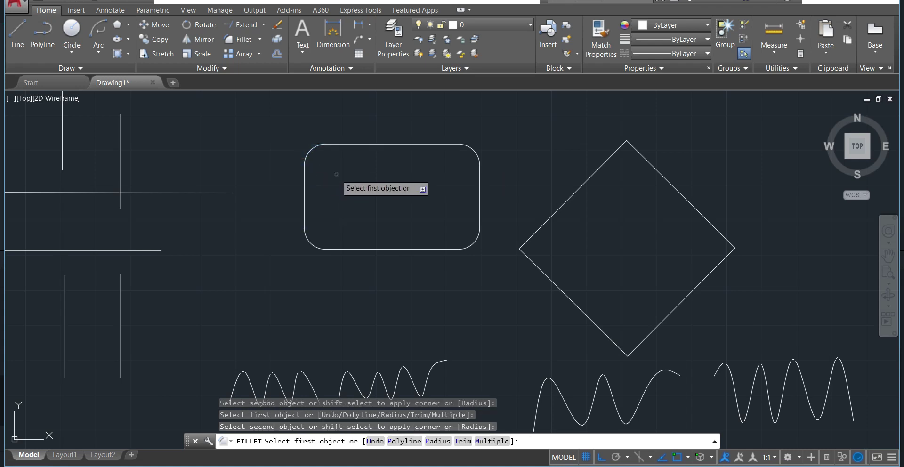
pyautogui.press('Return')
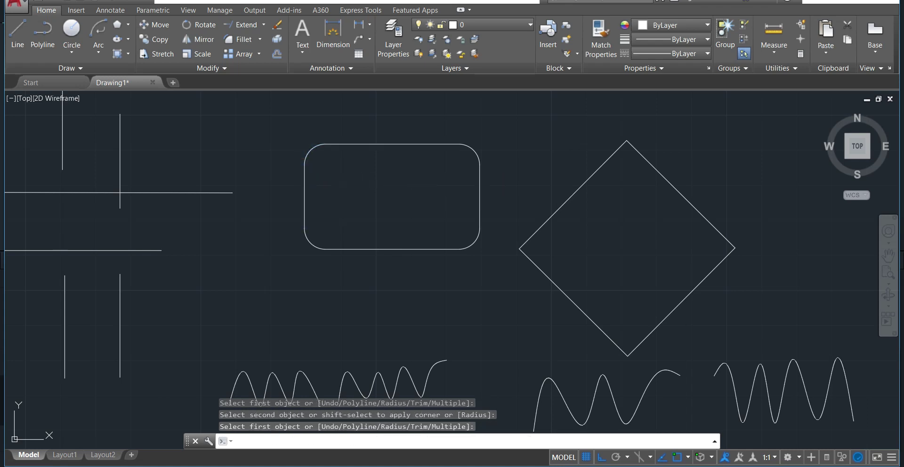
pyautogui.hotkey('ctrl', 'z')
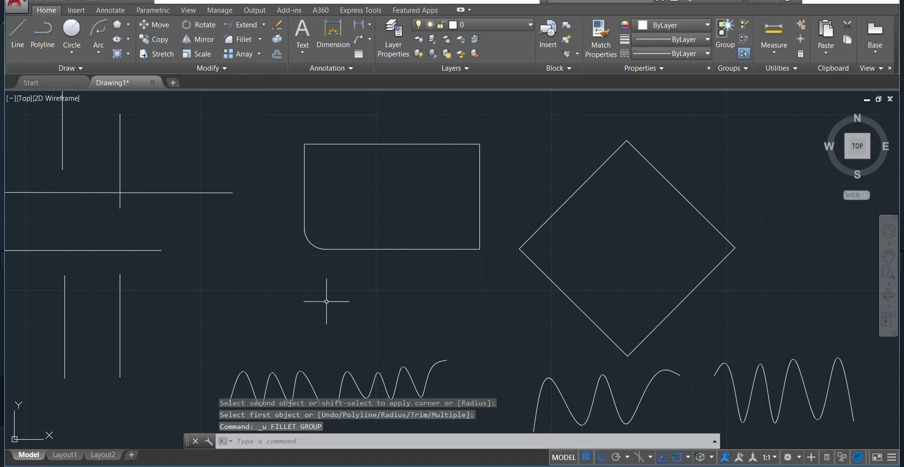
# Set the Fillet trim mode to No trim and fillet the rectangle's lower-right corner, keeping its original edges.
pyautogui.click(241, 40)
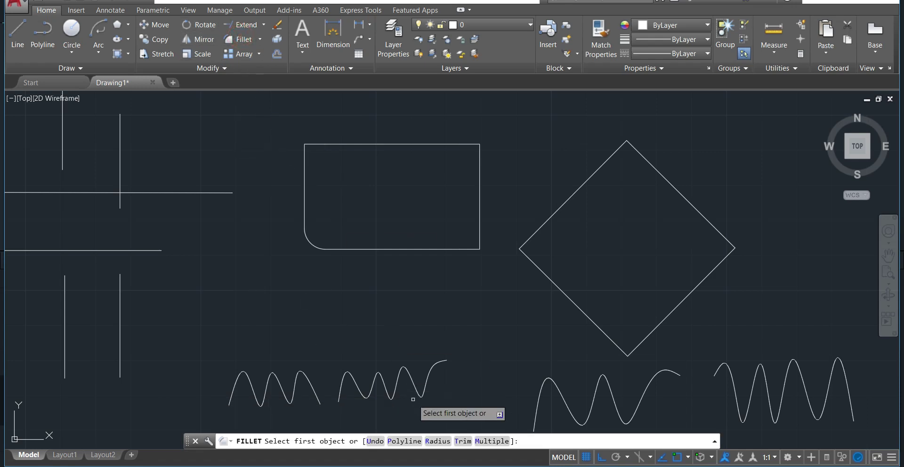
pyautogui.click(463, 441)
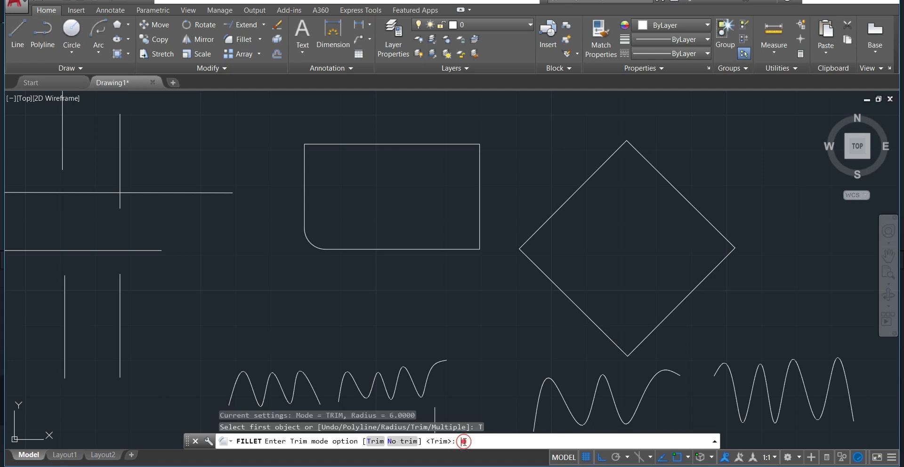
pyautogui.click(396, 442)
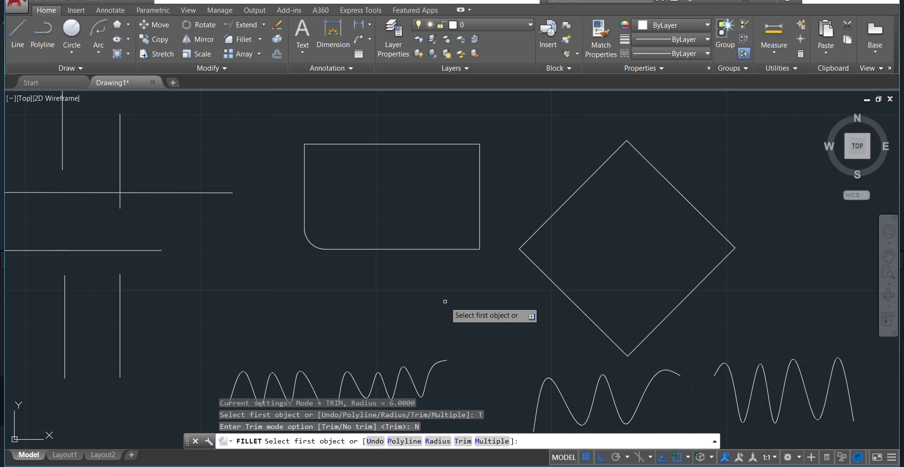
pyautogui.click(479, 227)
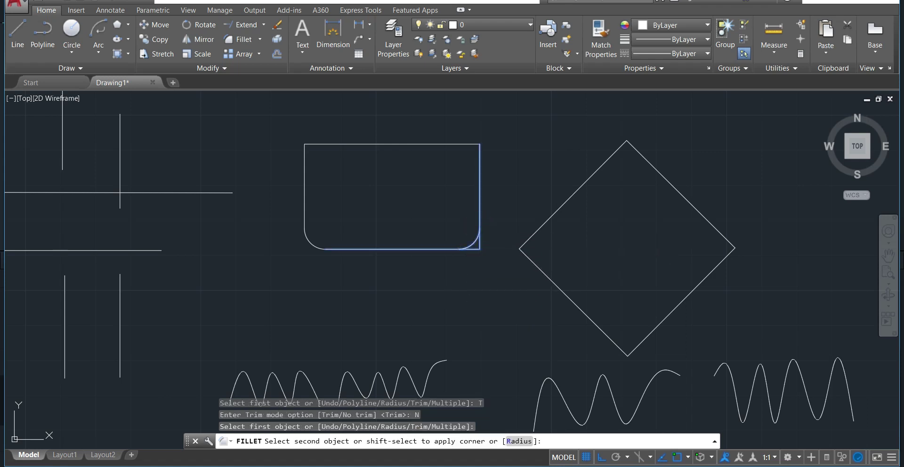
pyautogui.click(456, 249)
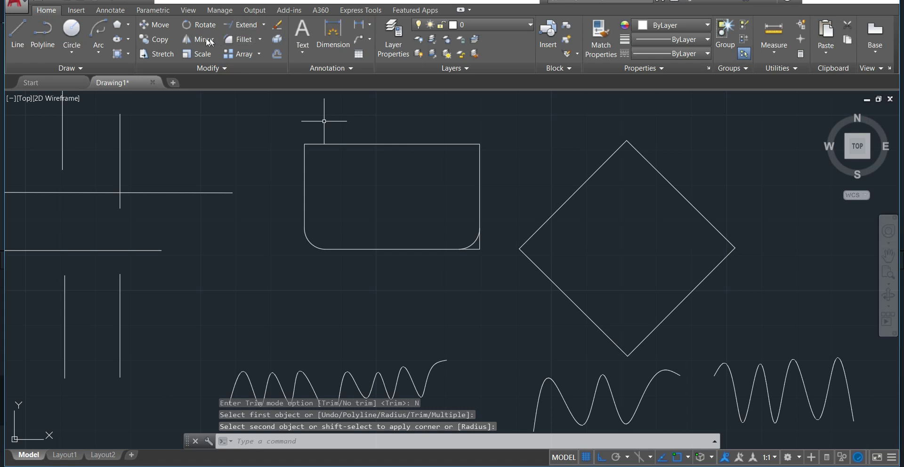
# Fillet the rectangle's upper-right and upper-left corners in one operation with the No trim and Multiple options.
pyautogui.click(238, 40)
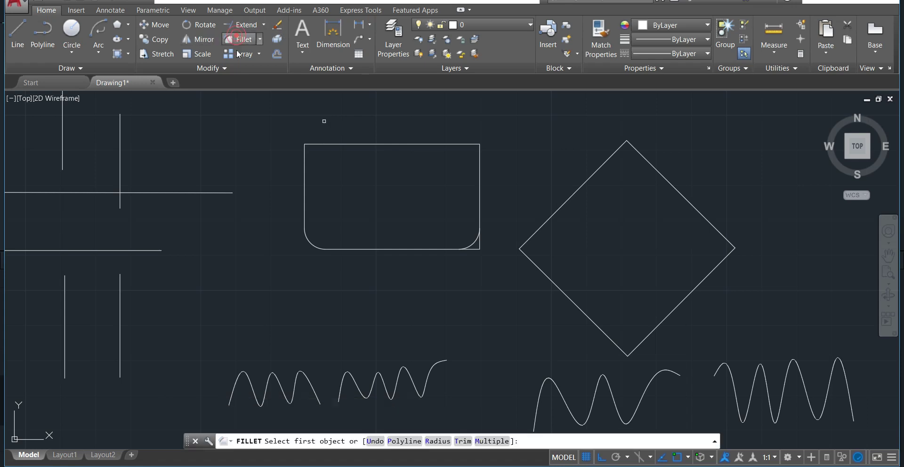
pyautogui.click(462, 441)
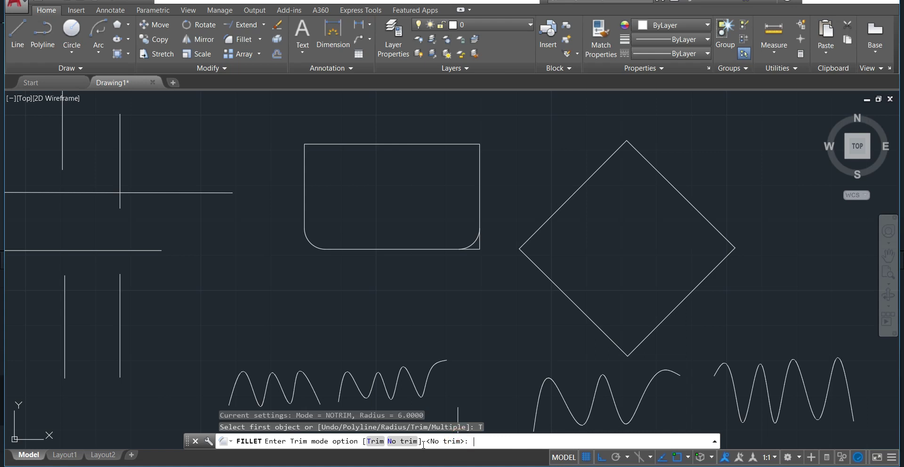
pyautogui.click(398, 441)
pyautogui.click(489, 441)
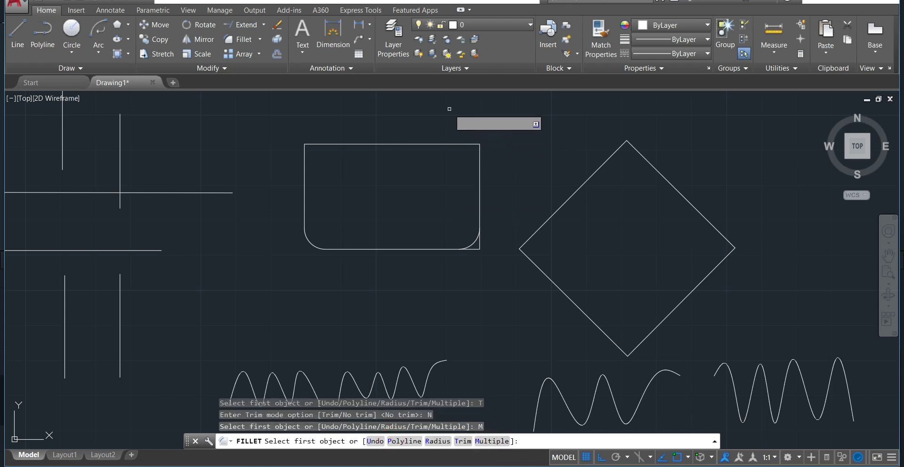
pyautogui.click(449, 145)
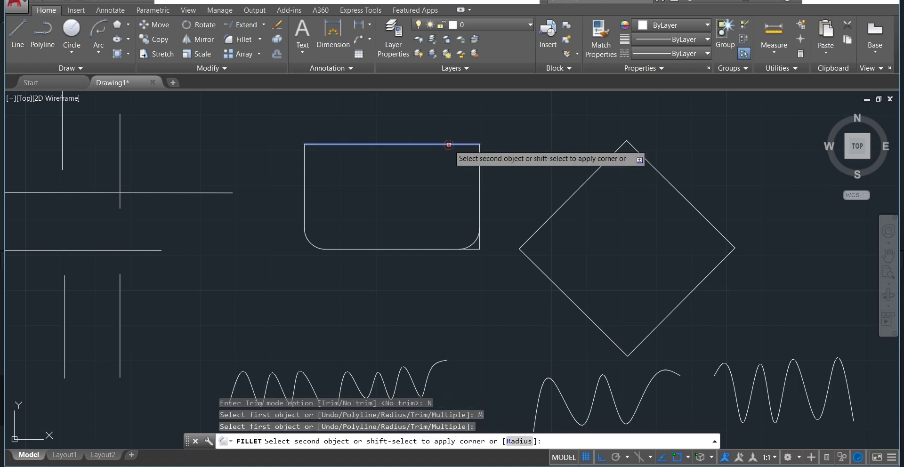
pyautogui.click(479, 169)
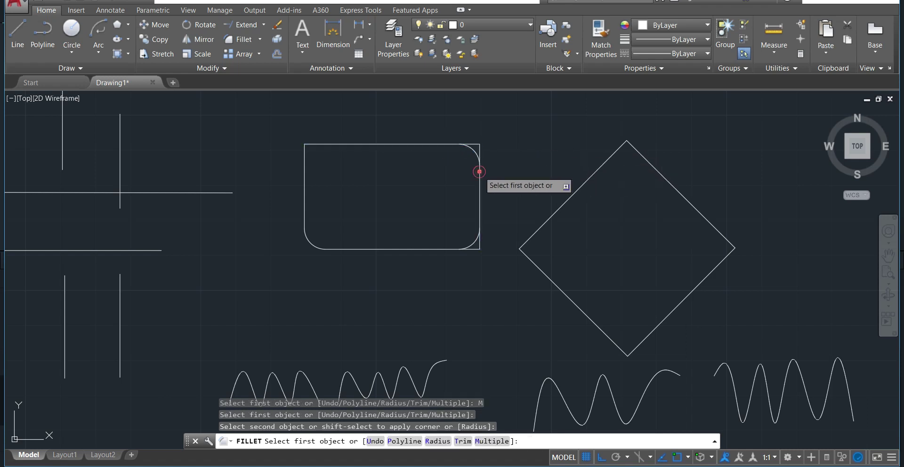
pyautogui.click(336, 142)
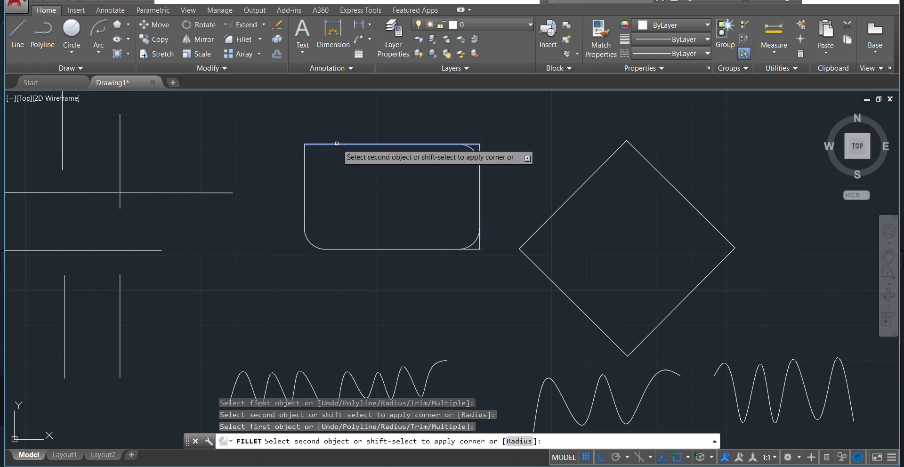
pyautogui.click(305, 164)
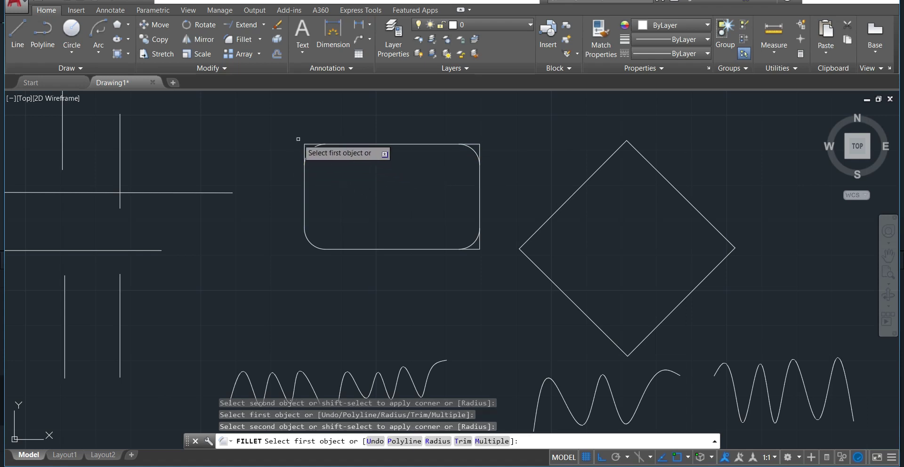
# Switch the running Fillet to Trim mode and fillet the rectangle's lower-right, upper-right and upper-left corners again to remove the leftover edges.
pyautogui.click(462, 441)
pyautogui.click(372, 443)
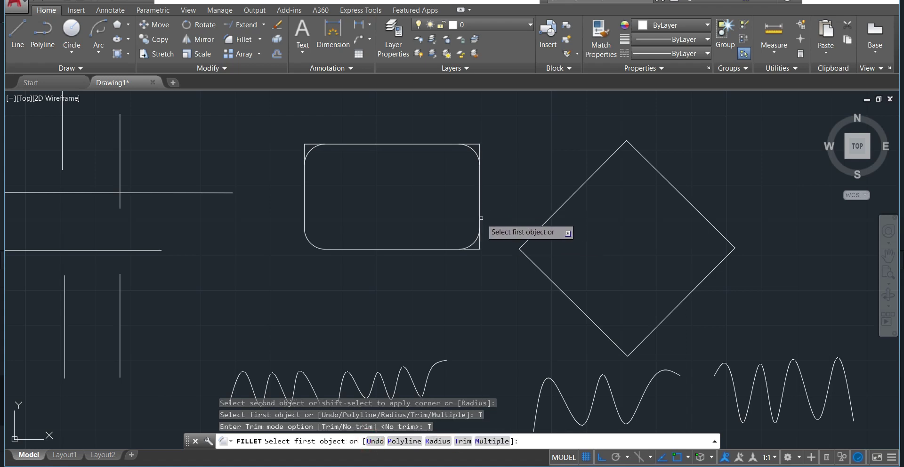
pyautogui.click(478, 217)
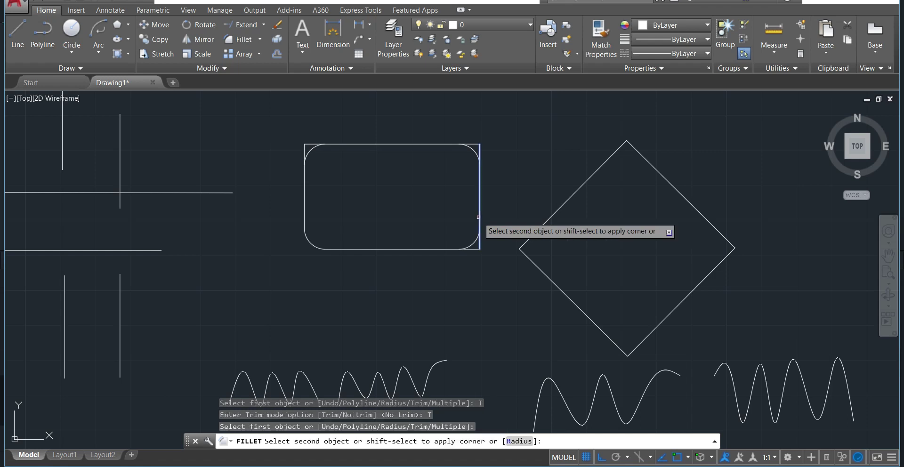
pyautogui.click(454, 249)
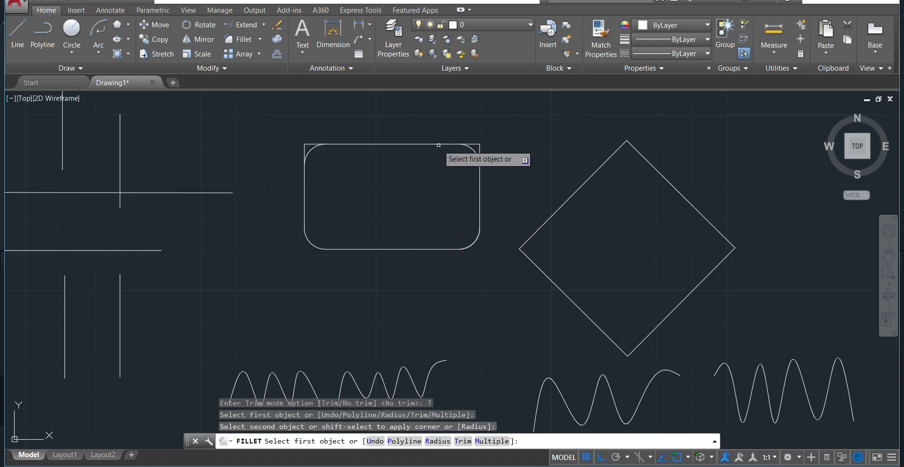
pyautogui.click(437, 145)
pyautogui.click(478, 184)
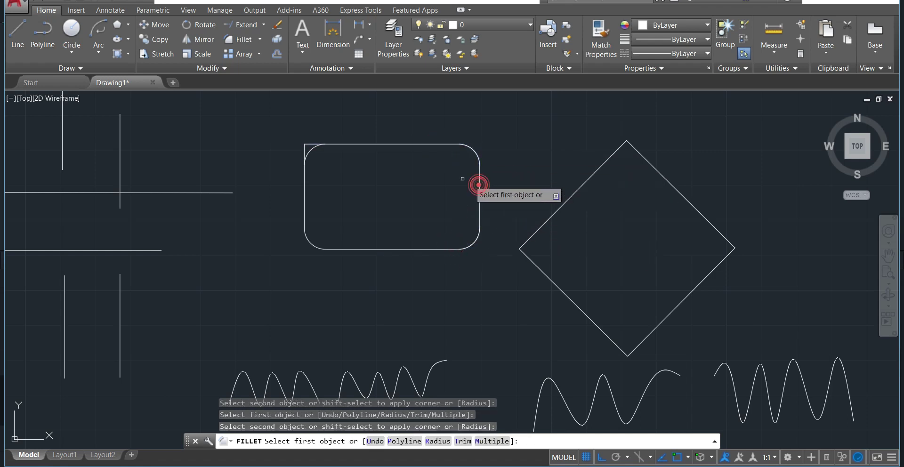
pyautogui.click(304, 183)
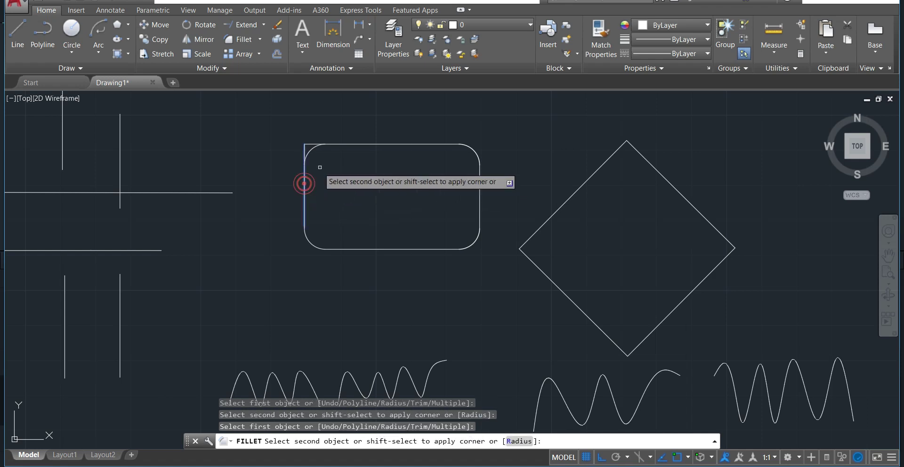
pyautogui.click(339, 144)
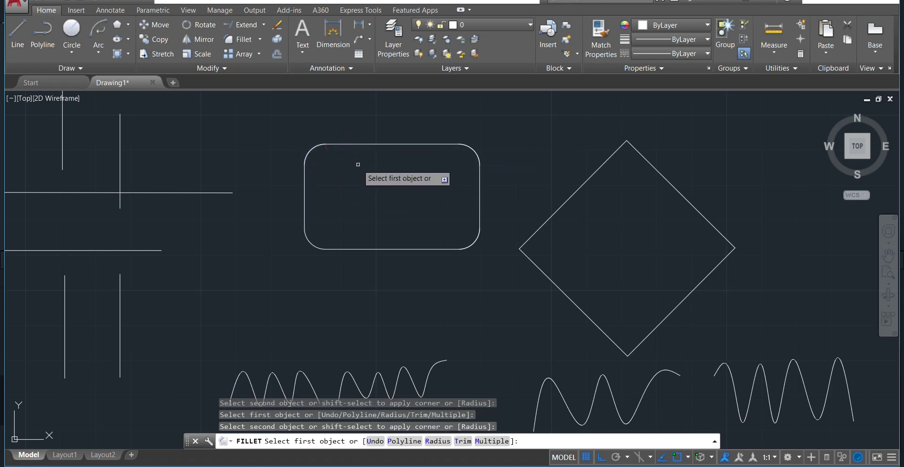
# End the Fillet and undo all the fillet operations to restore the rectangle's four sharp corners.
pyautogui.press('Return')
pyautogui.hotkey('ctrl', 'z')
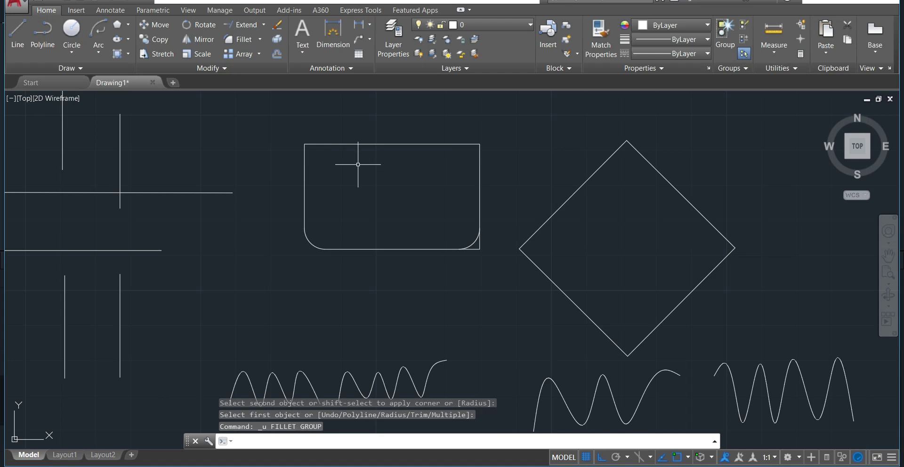
pyautogui.click(243, 40)
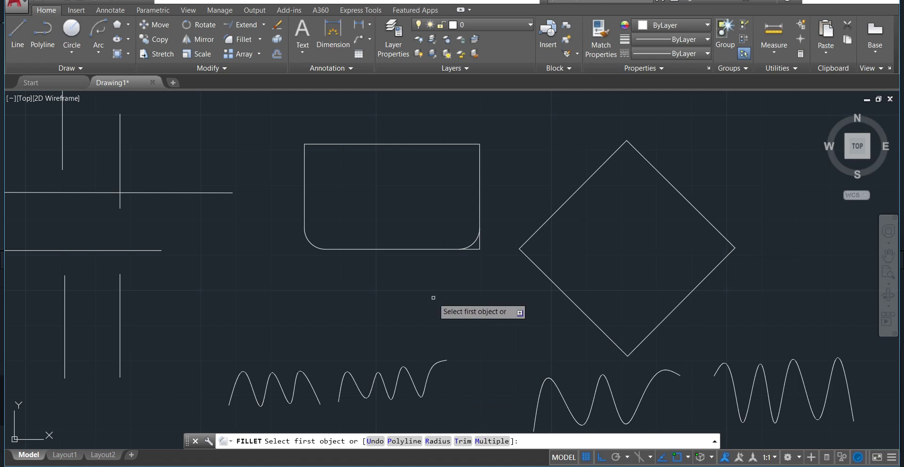
pyautogui.press('Escape')
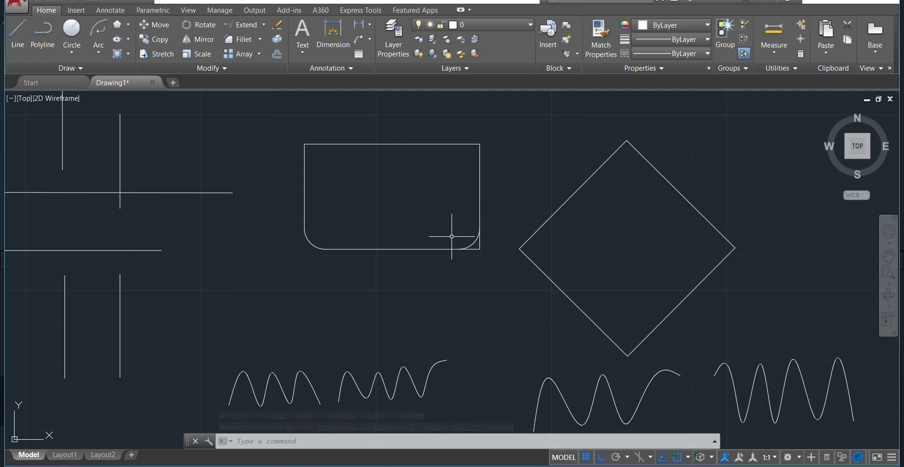
pyautogui.hotkey('ctrl', 'z')
pyautogui.hotkey('ctrl', 'z')
pyautogui.hotkey('ctrl', 'z')
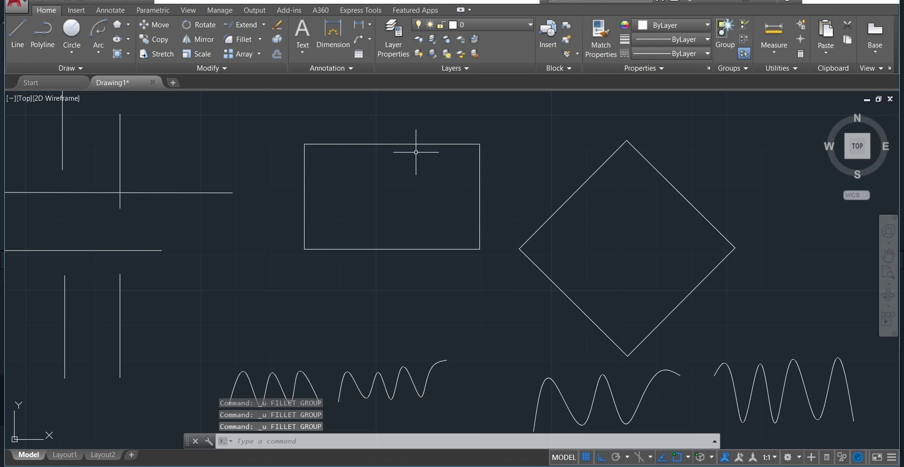
# Select the rectangle's sides one by one and the diamond to check which shape is a single polyline, and clear each selection.
pyautogui.click(385, 143)
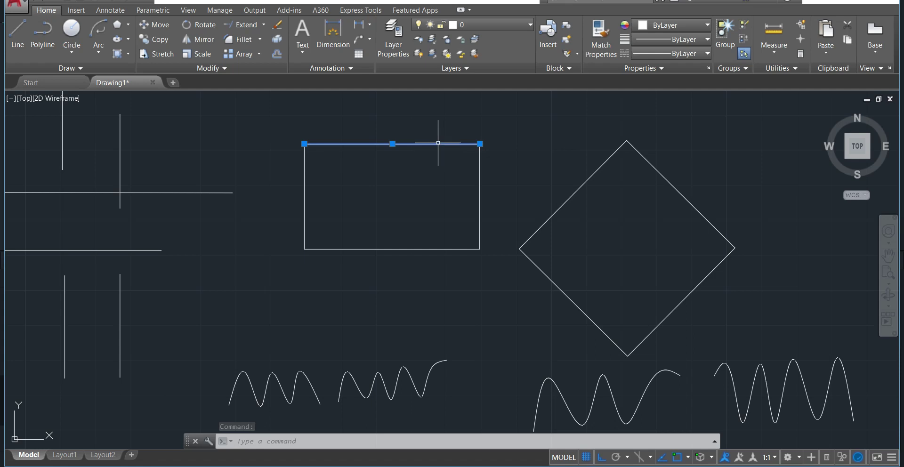
pyautogui.click(480, 185)
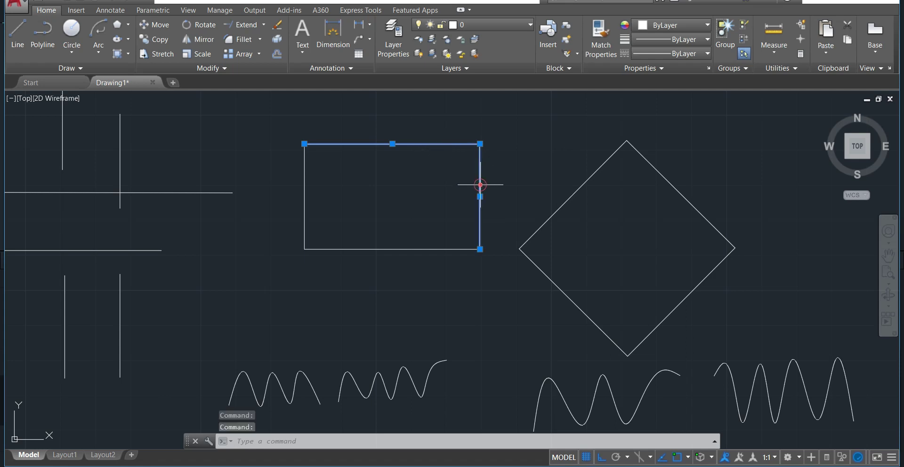
pyautogui.click(411, 249)
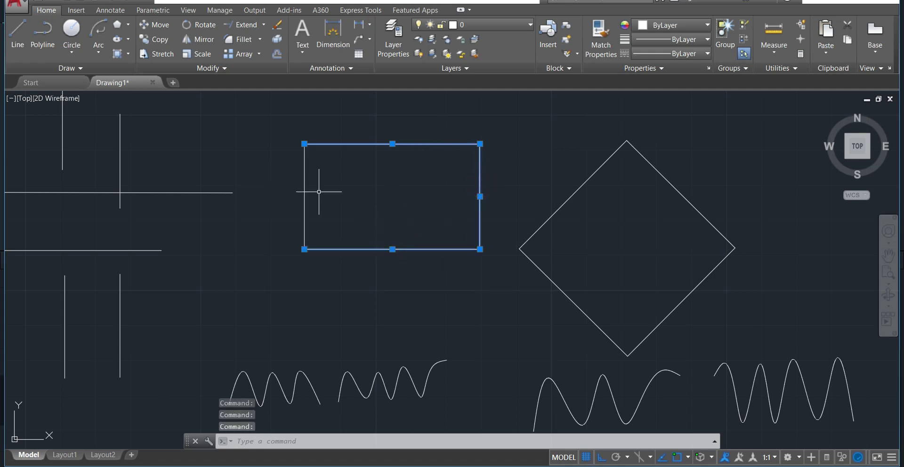
pyautogui.click(305, 205)
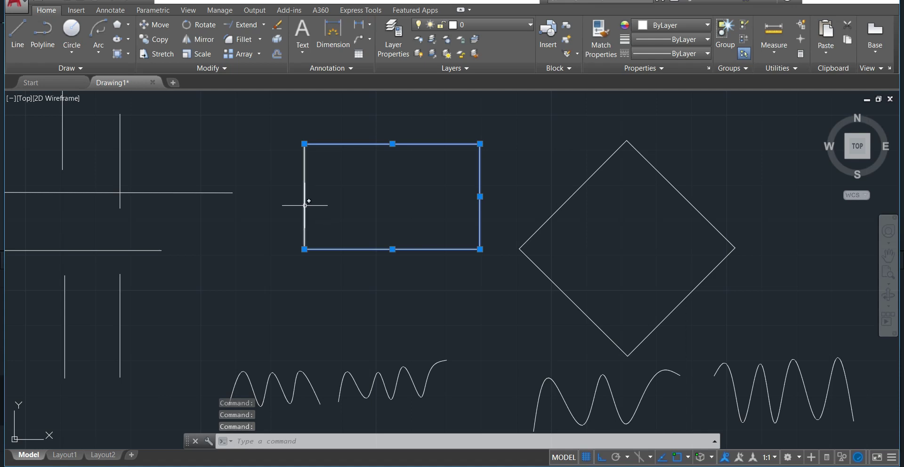
pyautogui.press('Escape')
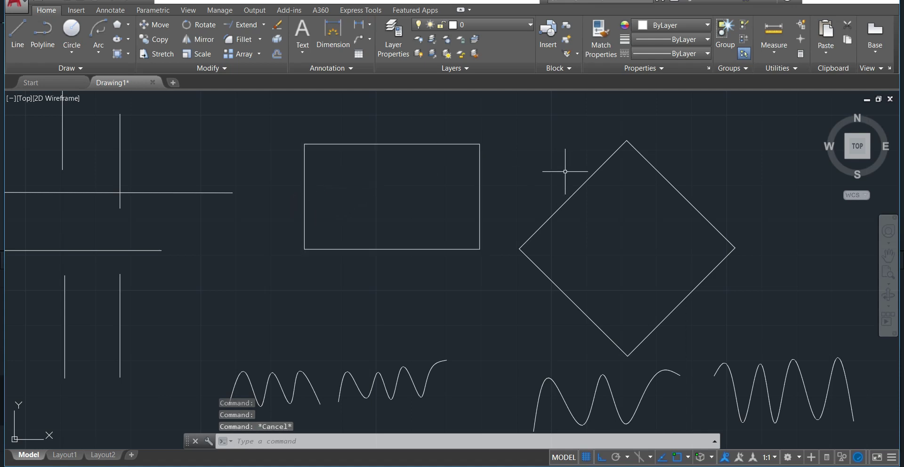
pyautogui.click(575, 191)
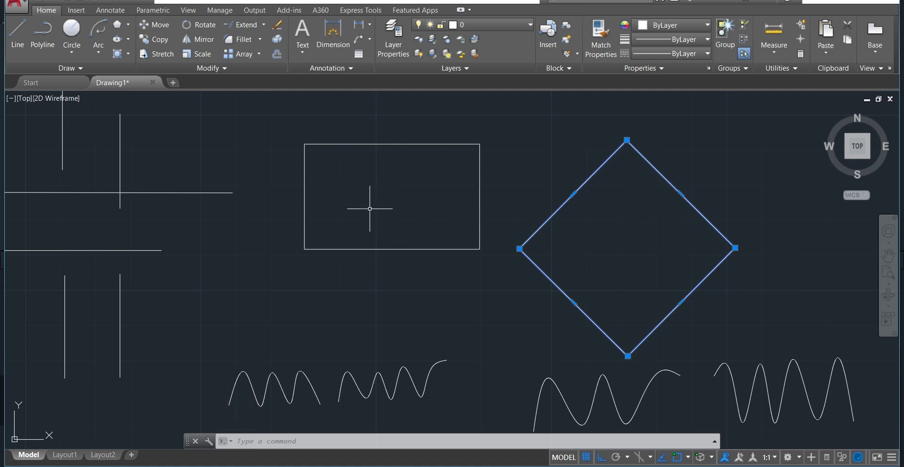
pyautogui.press('Escape')
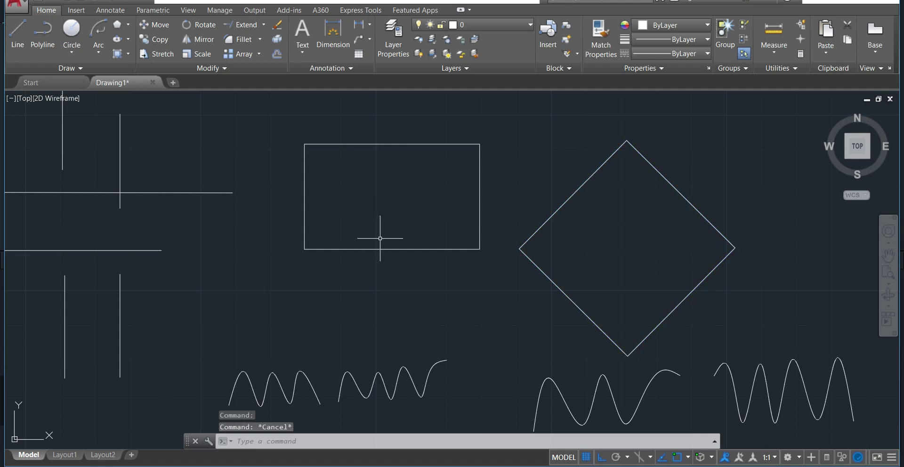
# Try Fillet's Polyline option with radius 8 on the rectangle's sides and the diamond, and undo the fillet operation.
pyautogui.click(234, 39)
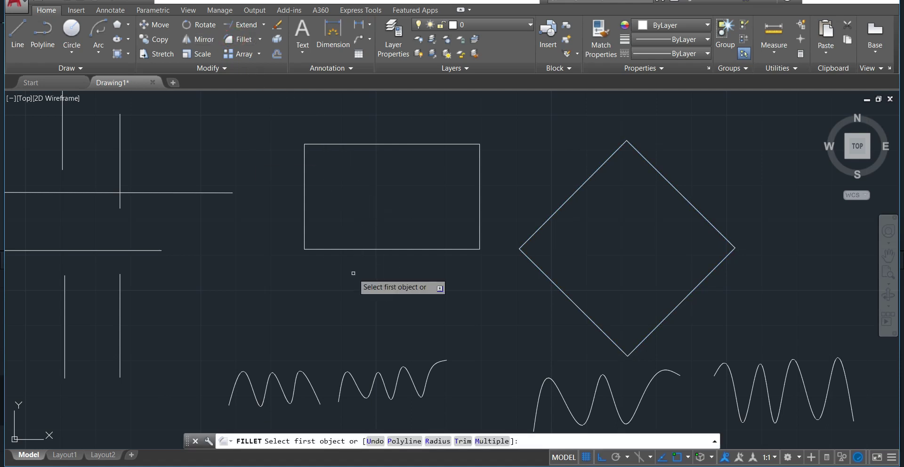
pyautogui.click(438, 441)
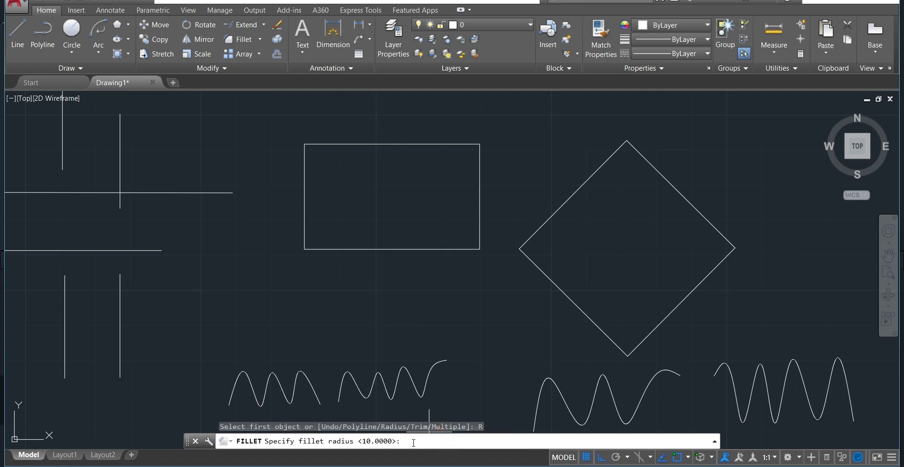
pyautogui.press('Return')
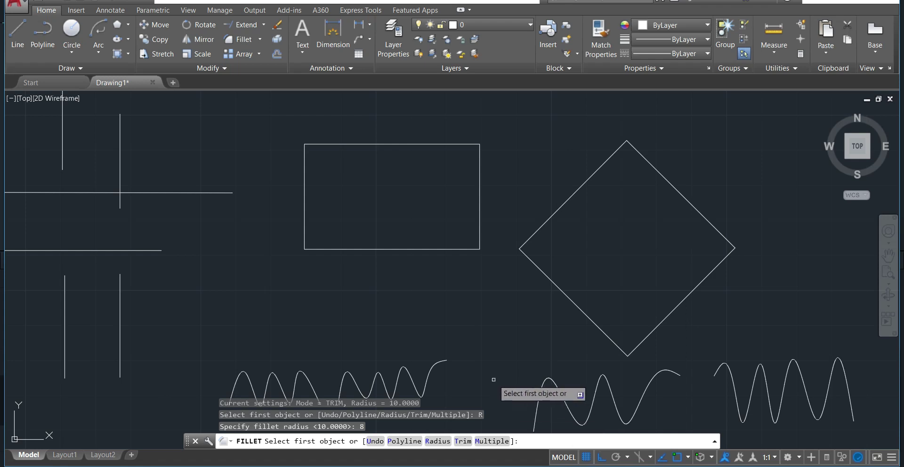
pyautogui.click(405, 441)
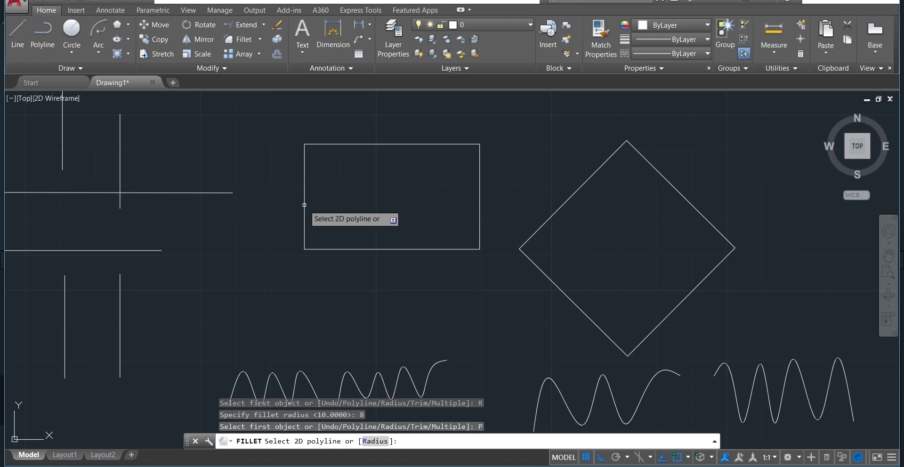
pyautogui.click(304, 205)
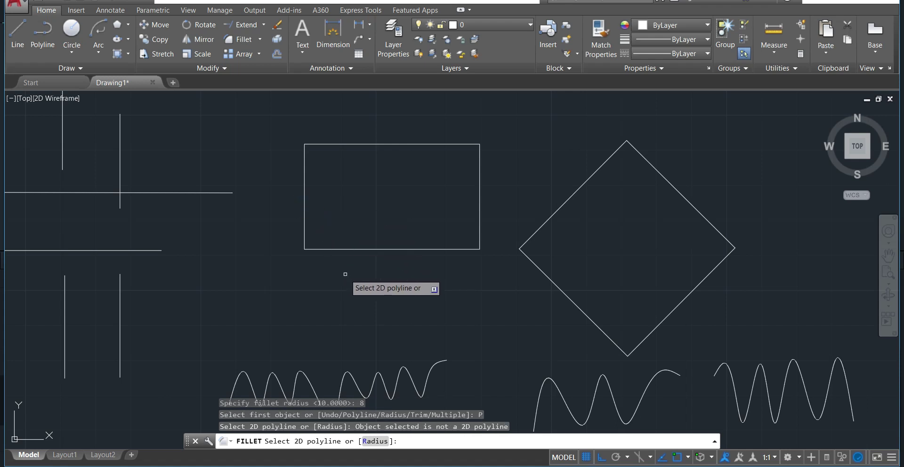
pyautogui.click(354, 250)
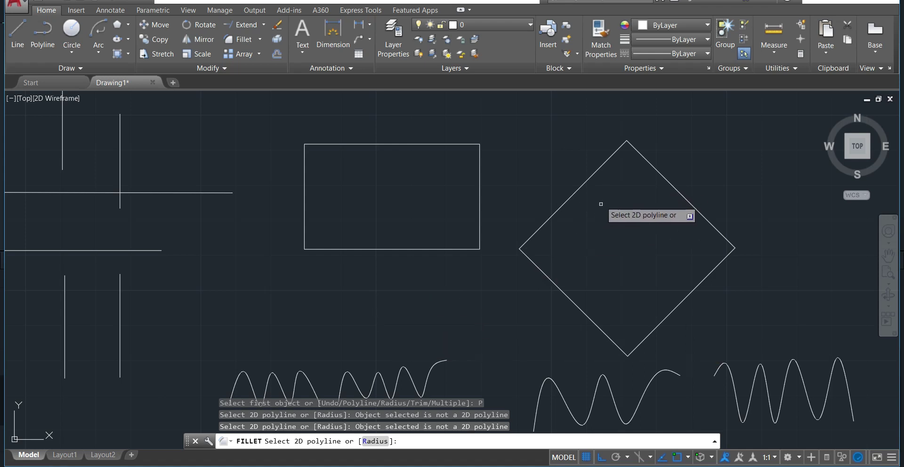
pyautogui.click(603, 332)
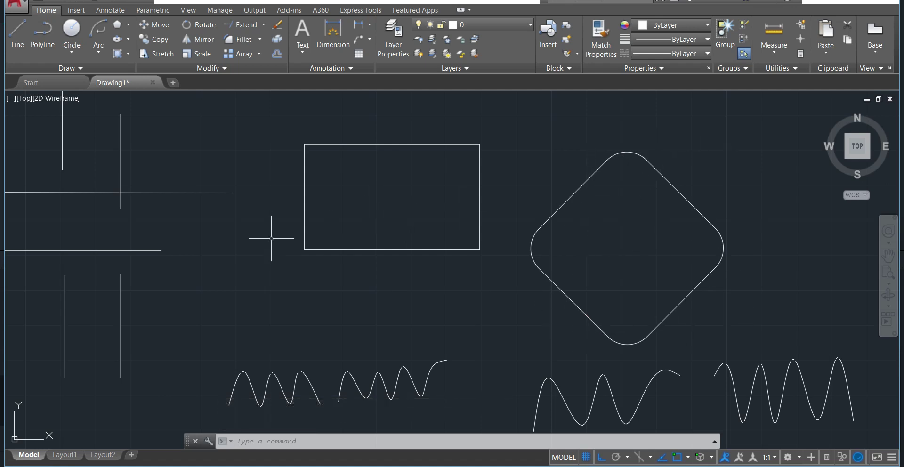
pyautogui.hotkey('ctrl', 'z')
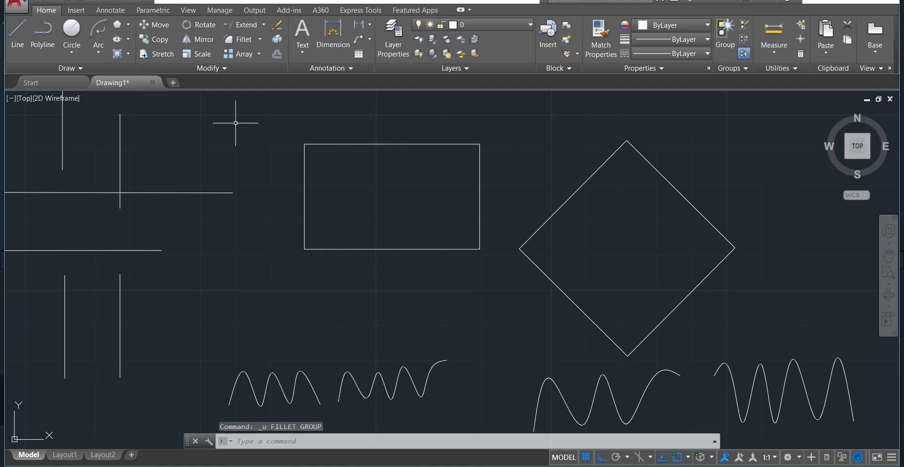
# Chamfer the rectangle's lower-left corner using the Distance option with first and second distances of 6.
pyautogui.click(259, 40)
pyautogui.click(251, 83)
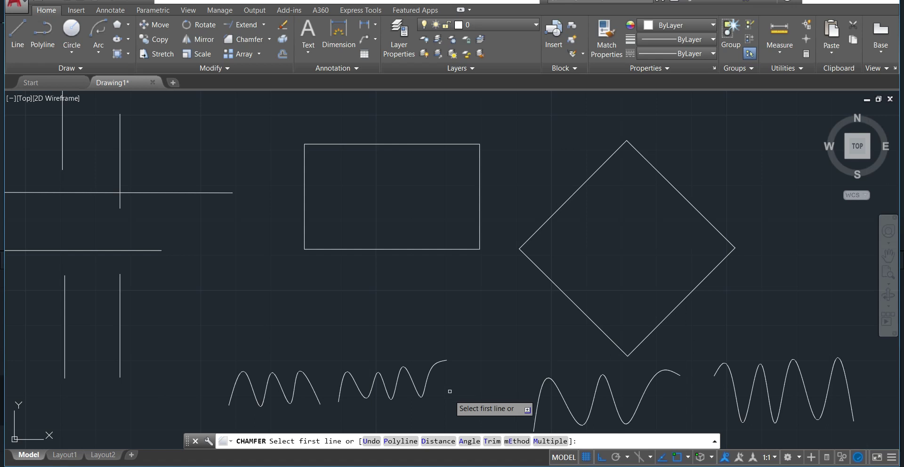
pyautogui.click(439, 442)
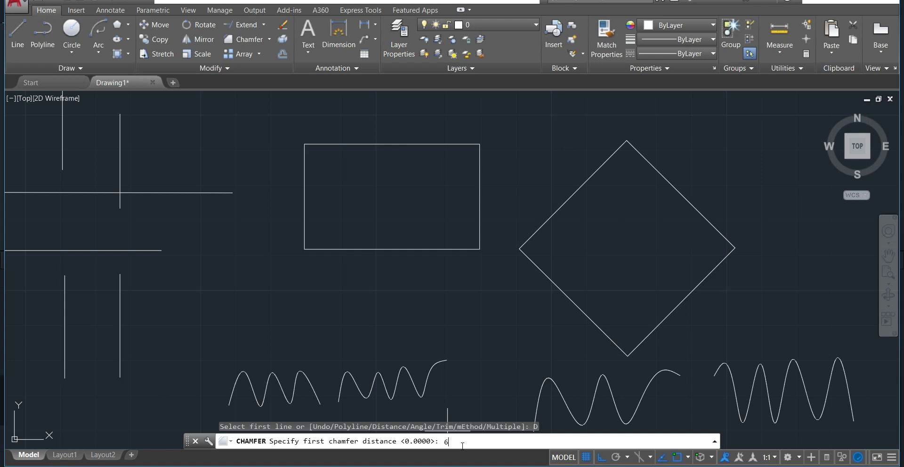
pyautogui.press('Return')
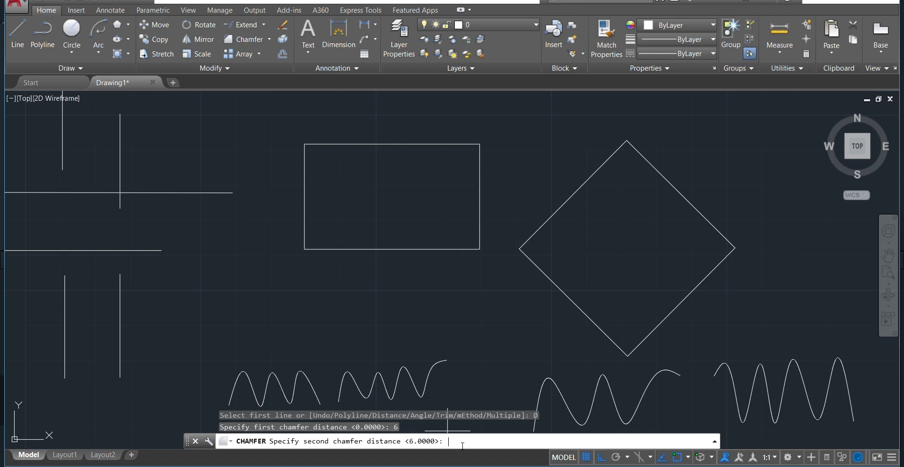
pyautogui.write('6')
pyautogui.press('Return')
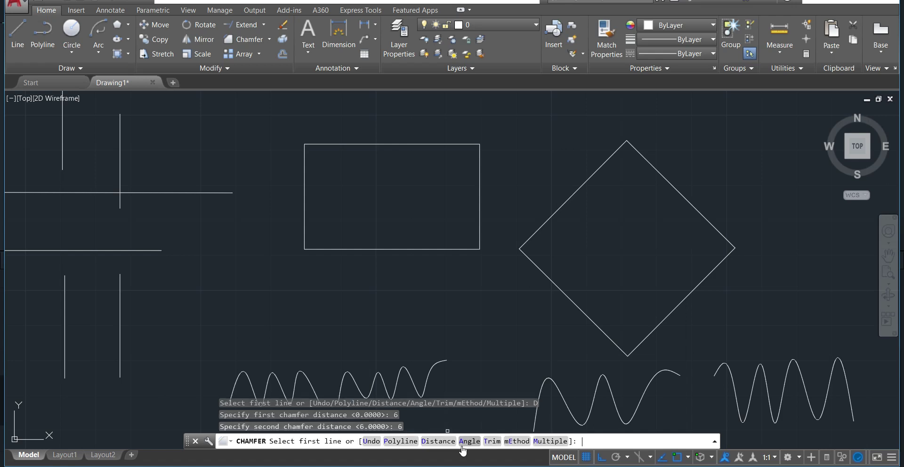
pyautogui.click(303, 227)
pyautogui.click(330, 248)
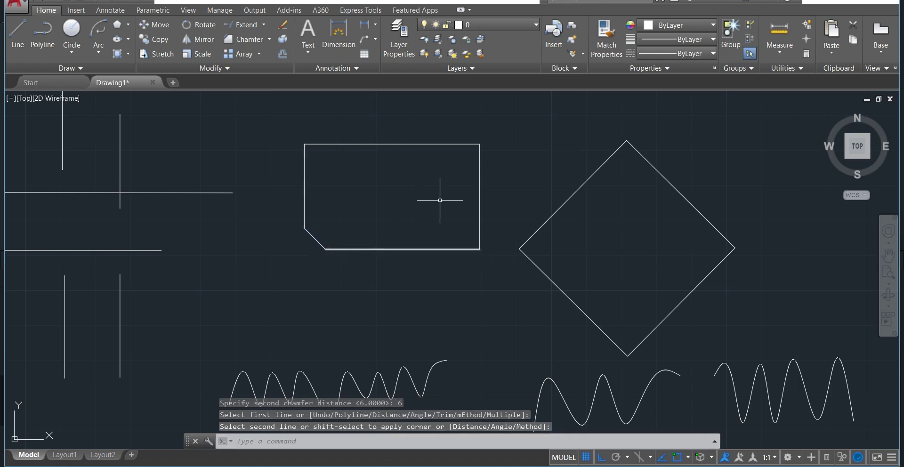
# Chamfer the rectangle's lower-right, upper-right and upper-left corners in one run with the Multiple option, and end the command.
pyautogui.click(243, 40)
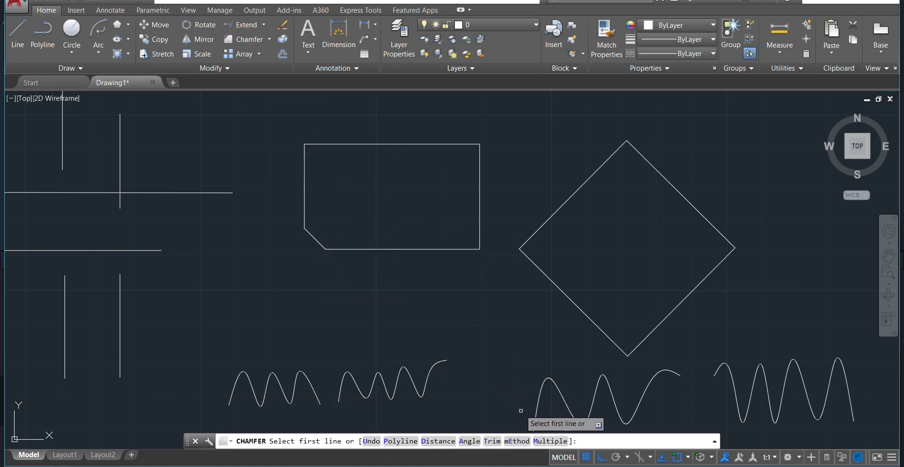
pyautogui.click(549, 441)
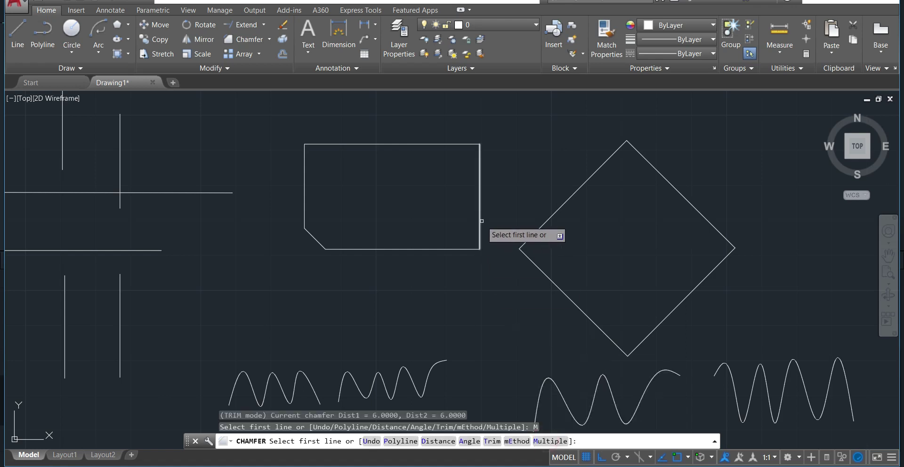
pyautogui.click(479, 221)
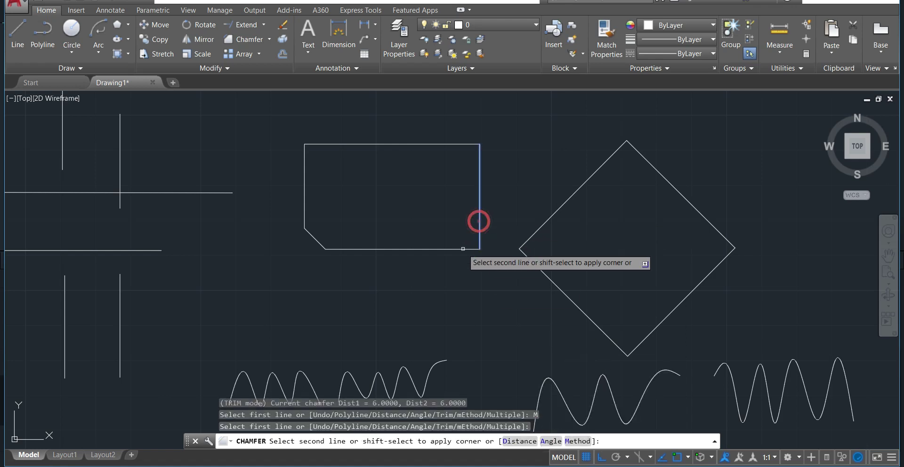
pyautogui.click(458, 249)
pyautogui.click(446, 144)
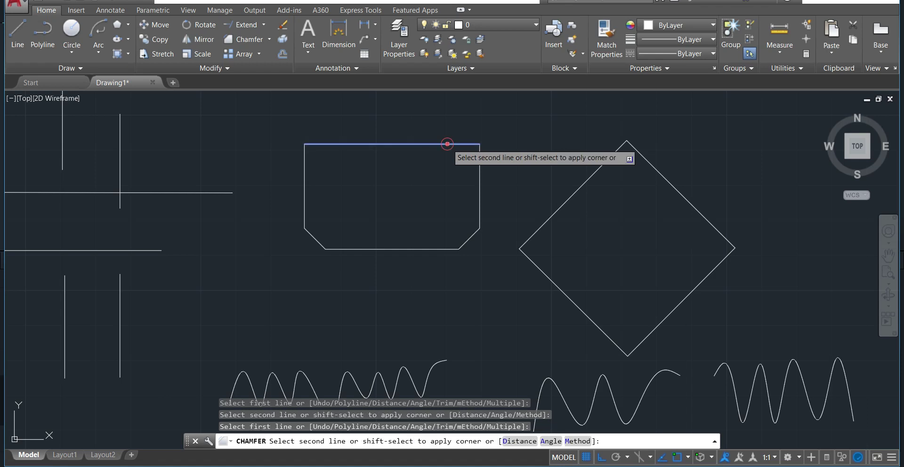
pyautogui.click(479, 179)
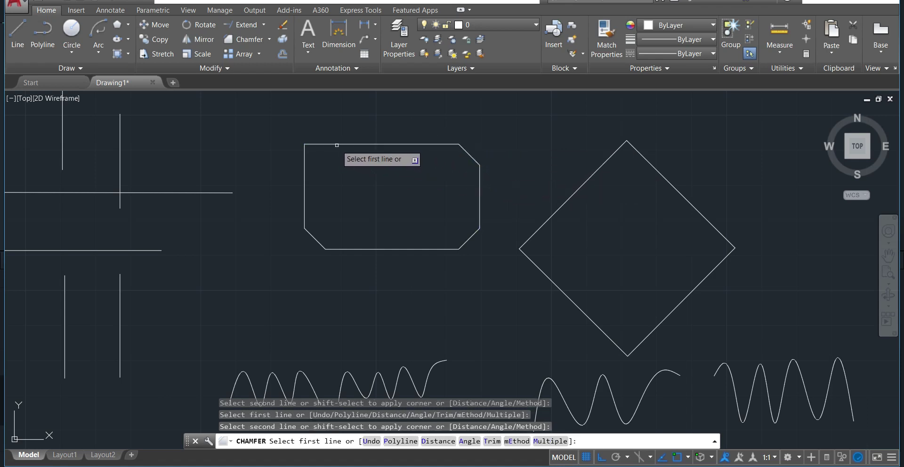
pyautogui.click(304, 170)
pyautogui.press('Escape')
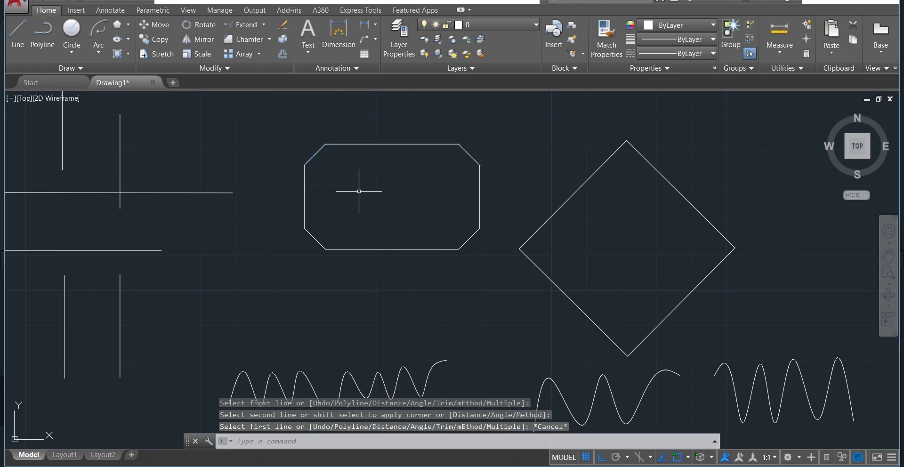
# Chamfer all corners of the diamond with the Polyline option, using the Angle option with length 10 and angle 30.
pyautogui.click(248, 39)
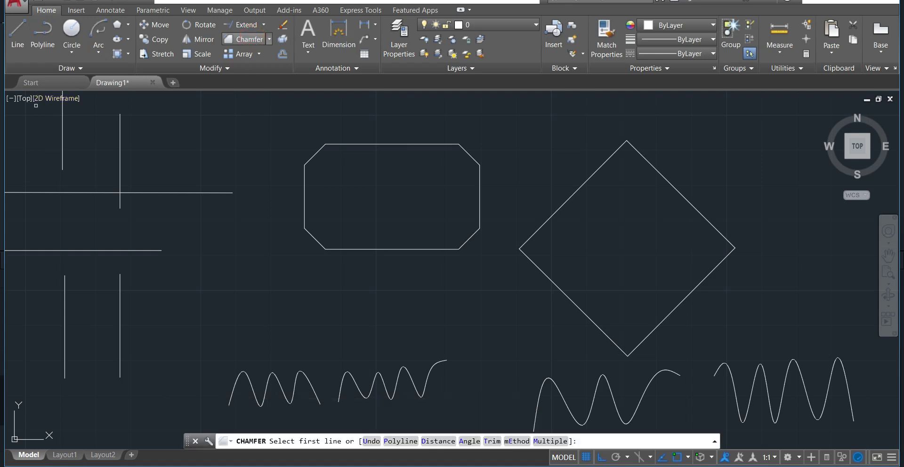
pyautogui.click(466, 441)
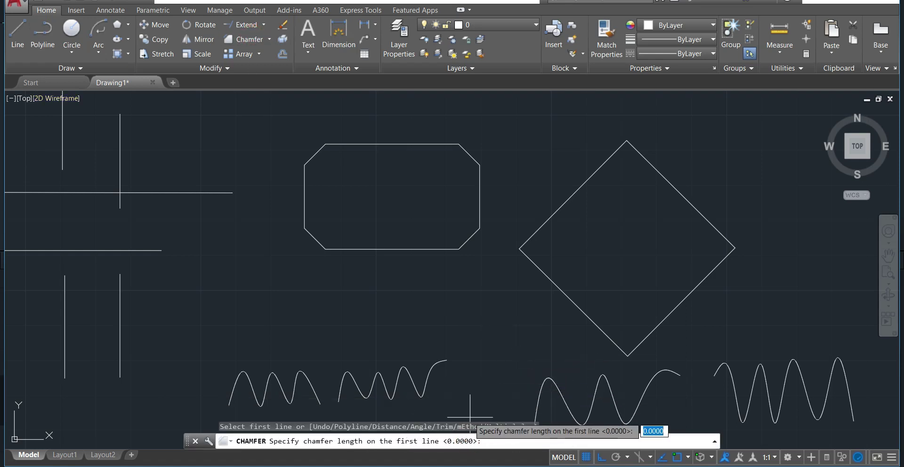
pyautogui.click(501, 442)
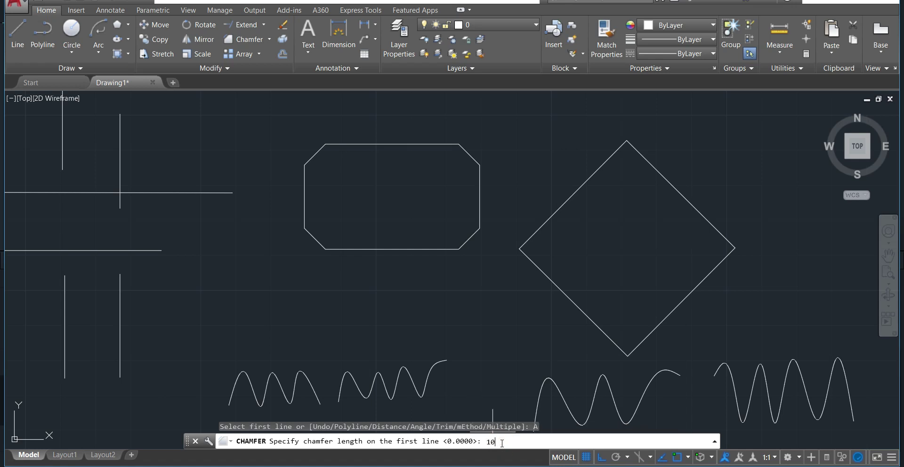
pyautogui.press('Return')
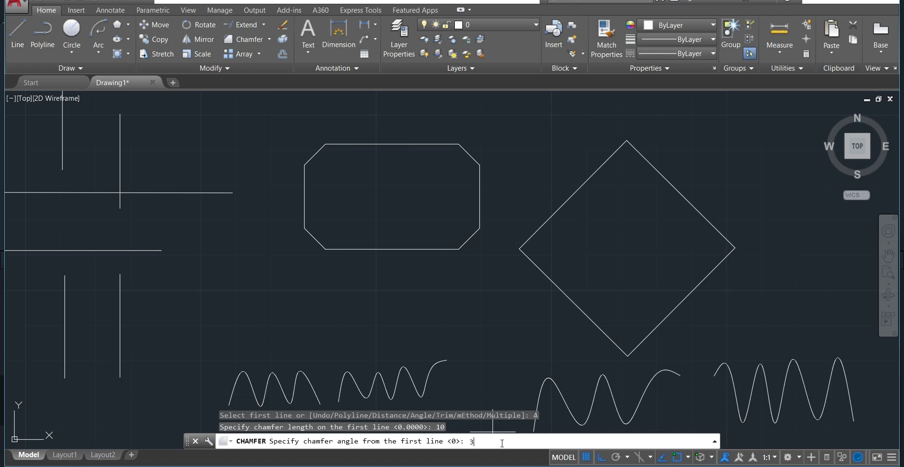
pyautogui.press('Return')
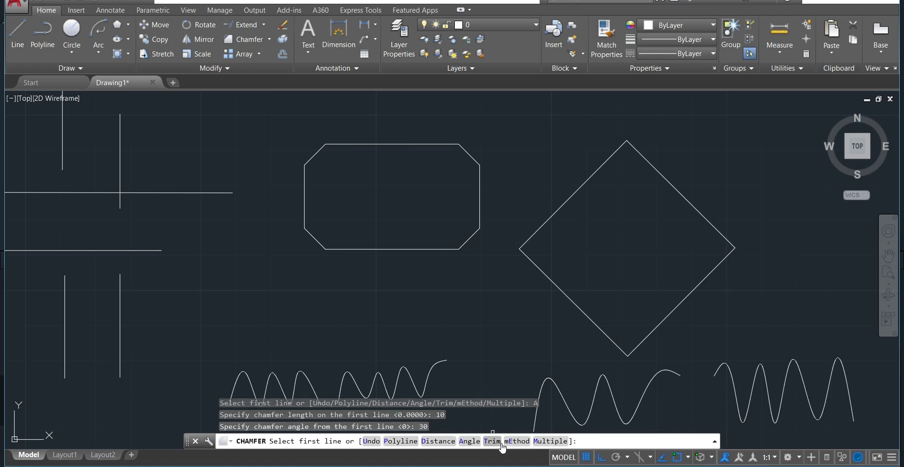
pyautogui.click(400, 441)
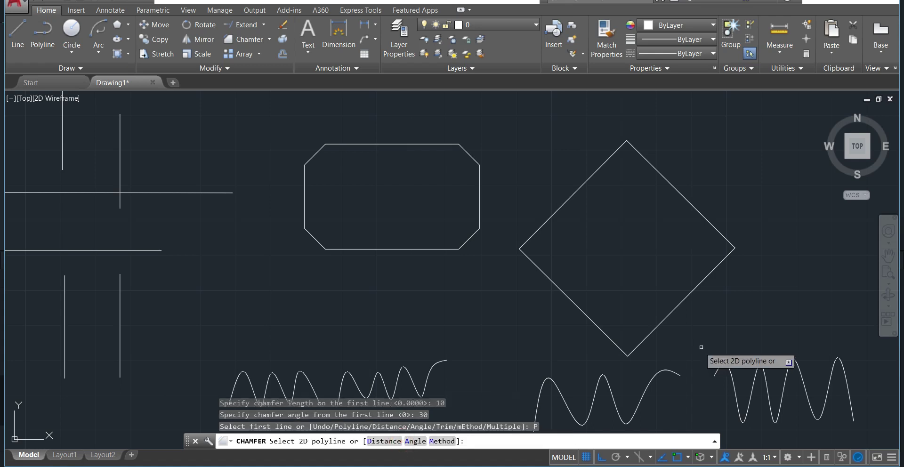
pyautogui.click(610, 338)
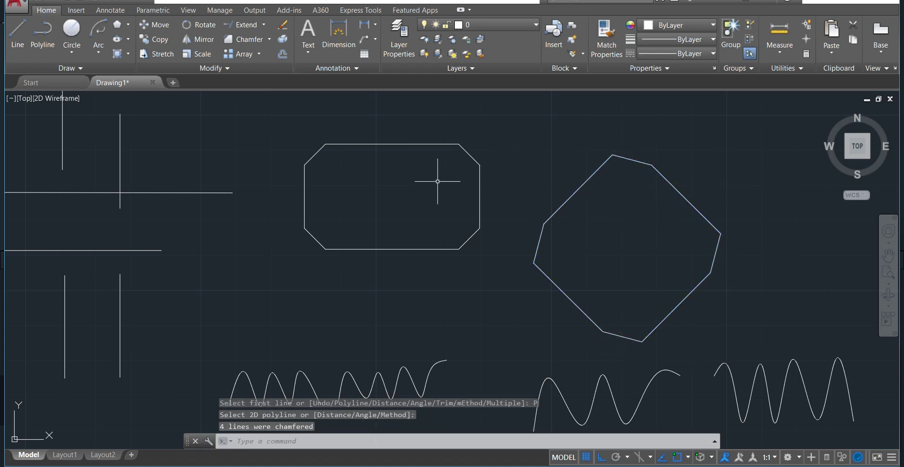
# Undo the diamond's chamfer and all the rectangle's corner chamfers.
pyautogui.hotkey('ctrl', 'z')
pyautogui.hotkey('ctrl', 'z')
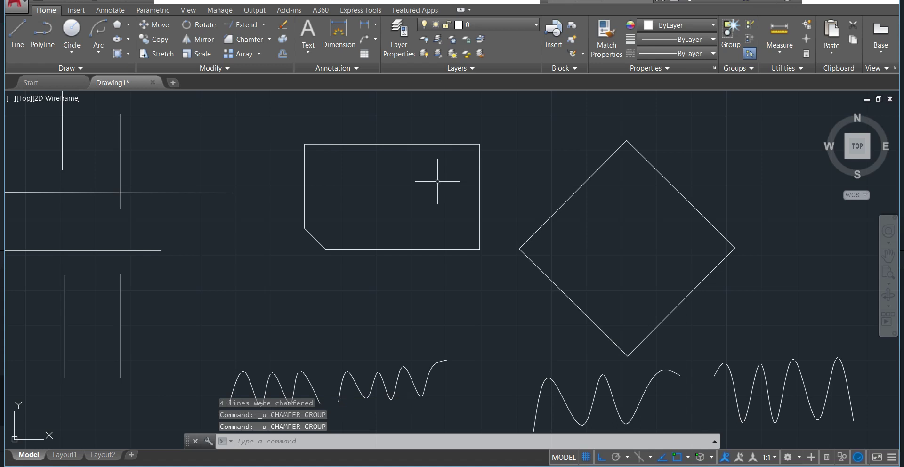
pyautogui.hotkey('ctrl', 'z')
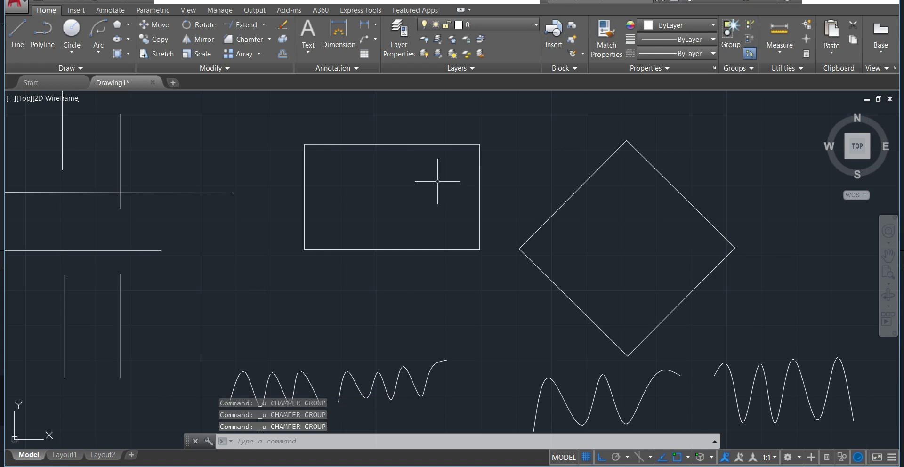